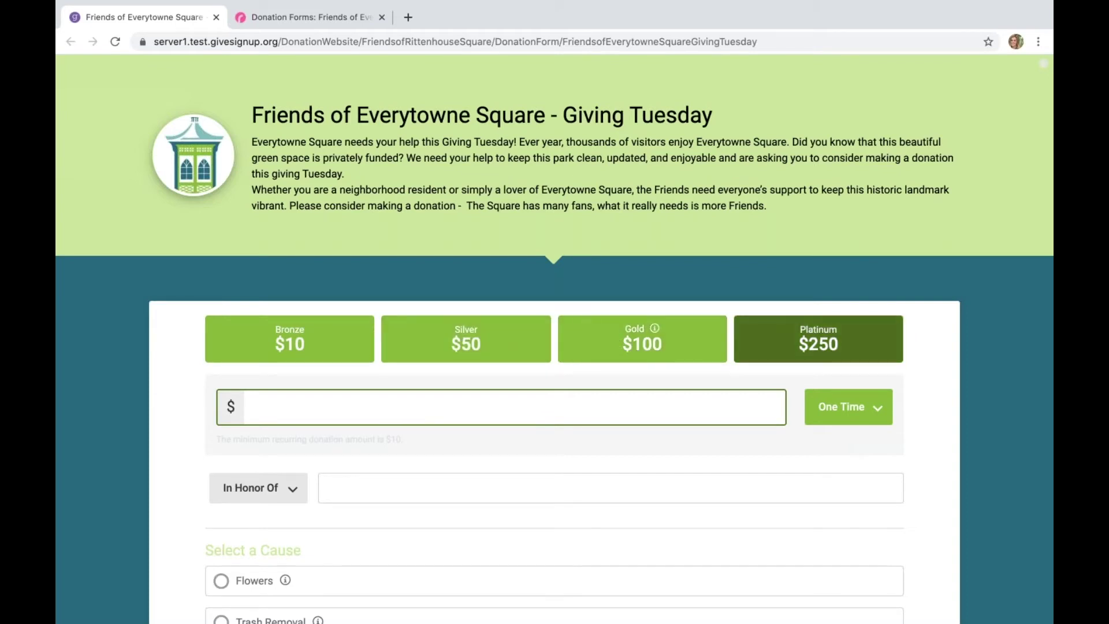
# - Choose the Gold $100 donation level and look through the frequency options, keeping One Time
pyautogui.moveTo(654, 329)
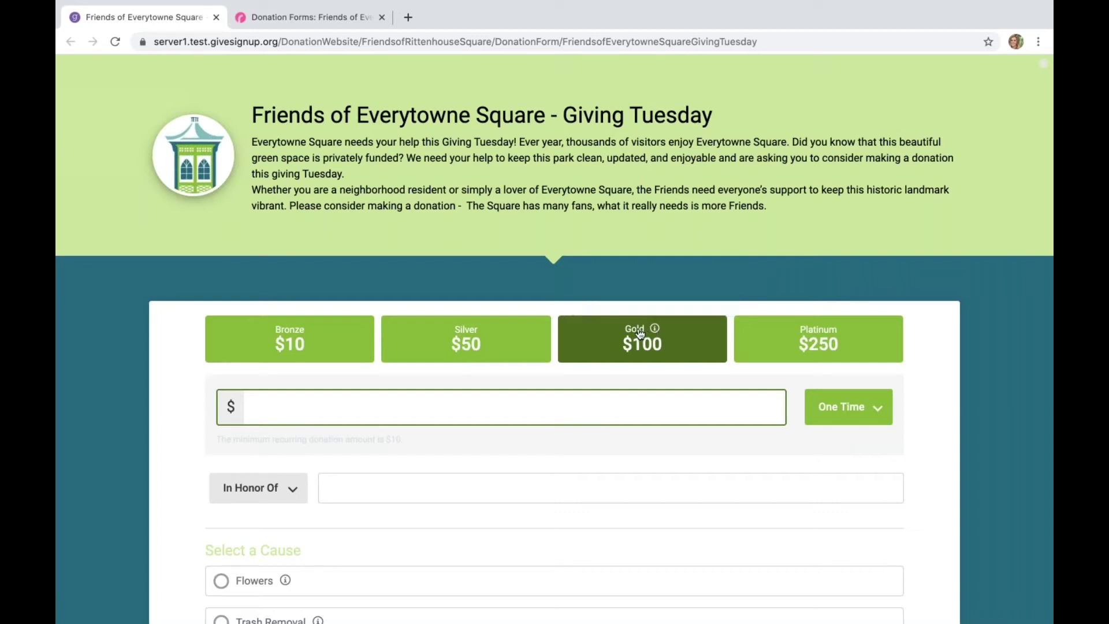
pyautogui.click(641, 335)
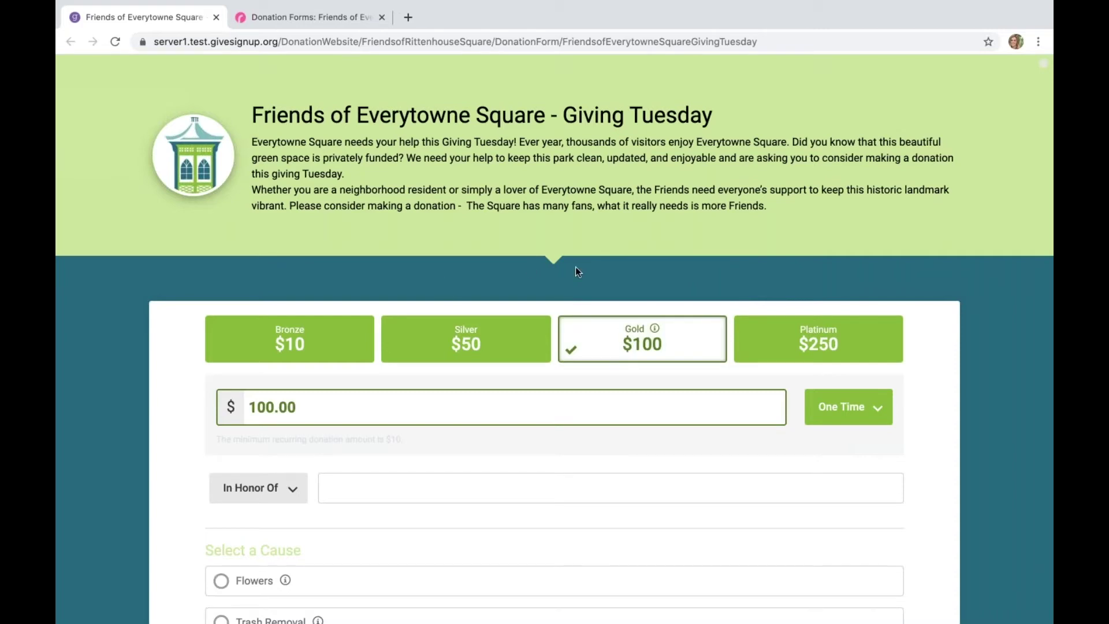
pyautogui.scroll(-2, 575, 266)
pyautogui.click(880, 346)
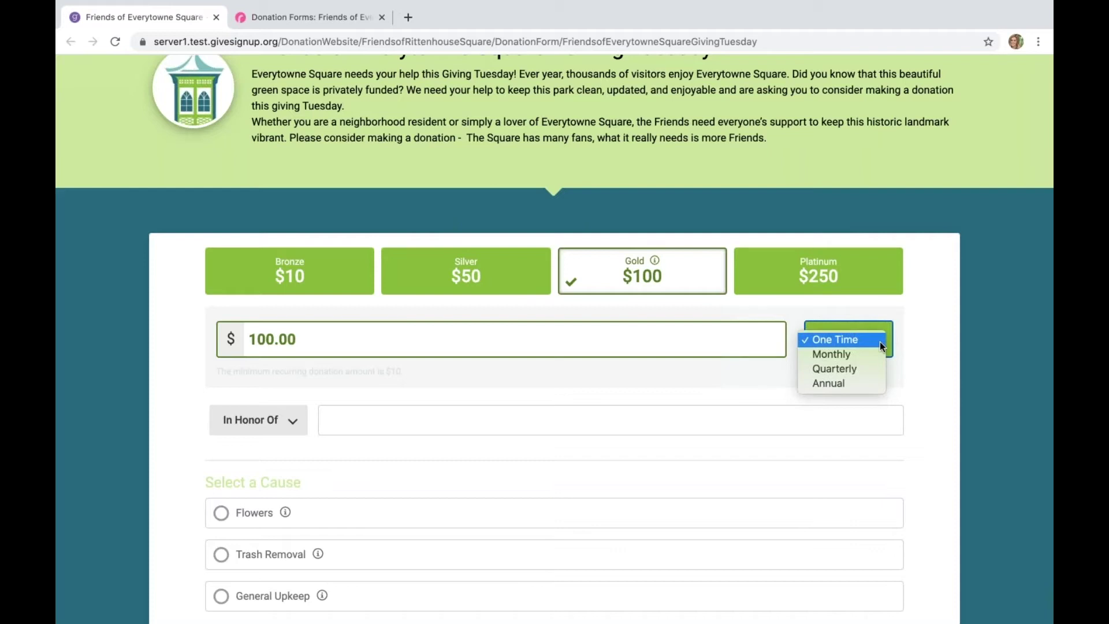
pyautogui.click(969, 293)
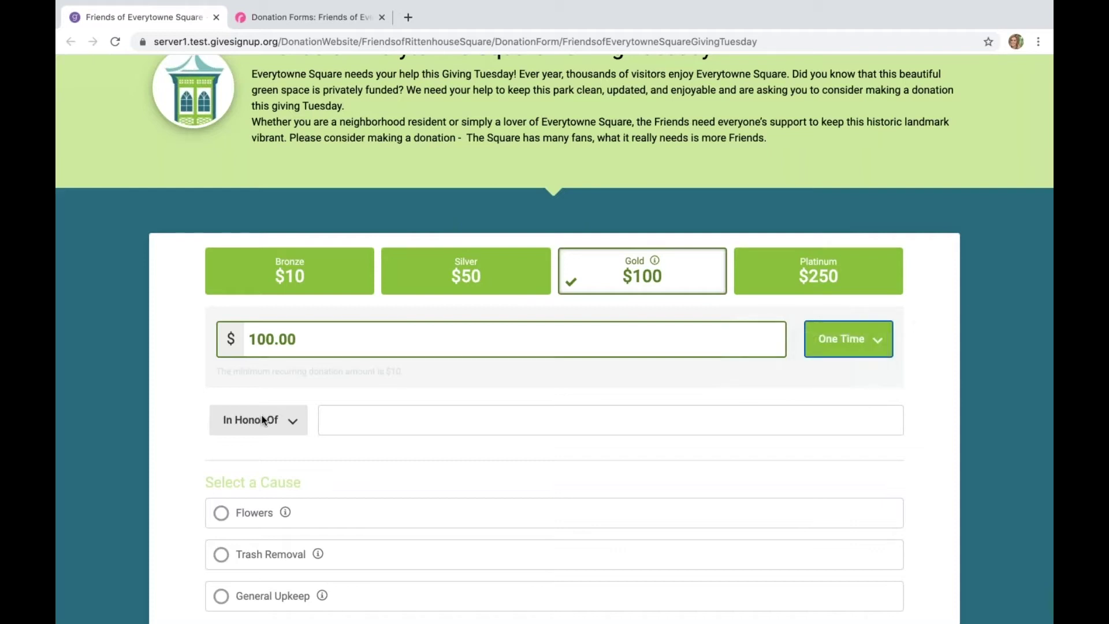
# - Enter the honoree's full name for the In Honor Of dedication, using the suggested entry
pyautogui.click(376, 412)
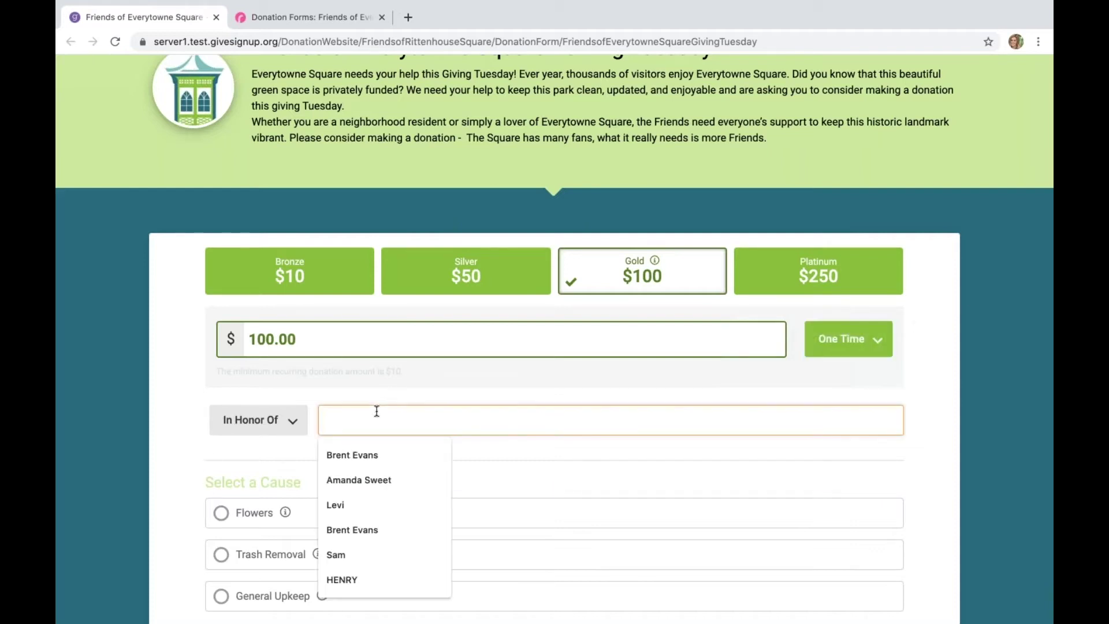
pyautogui.write('Norma E')
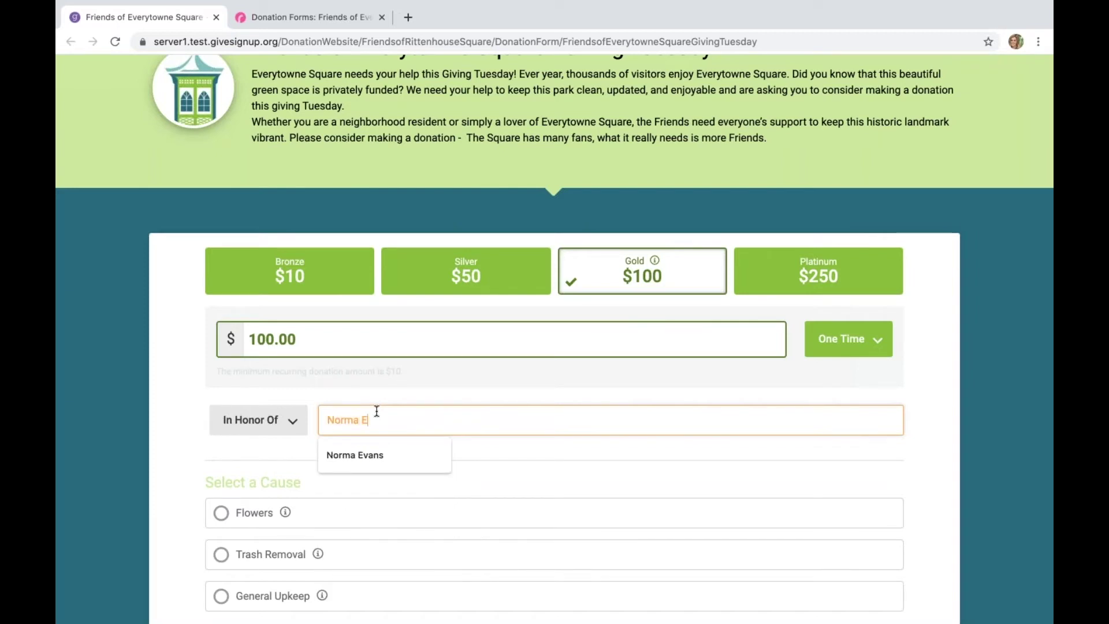
pyautogui.press('Down')
pyautogui.press('Return')
pyautogui.click(103, 397)
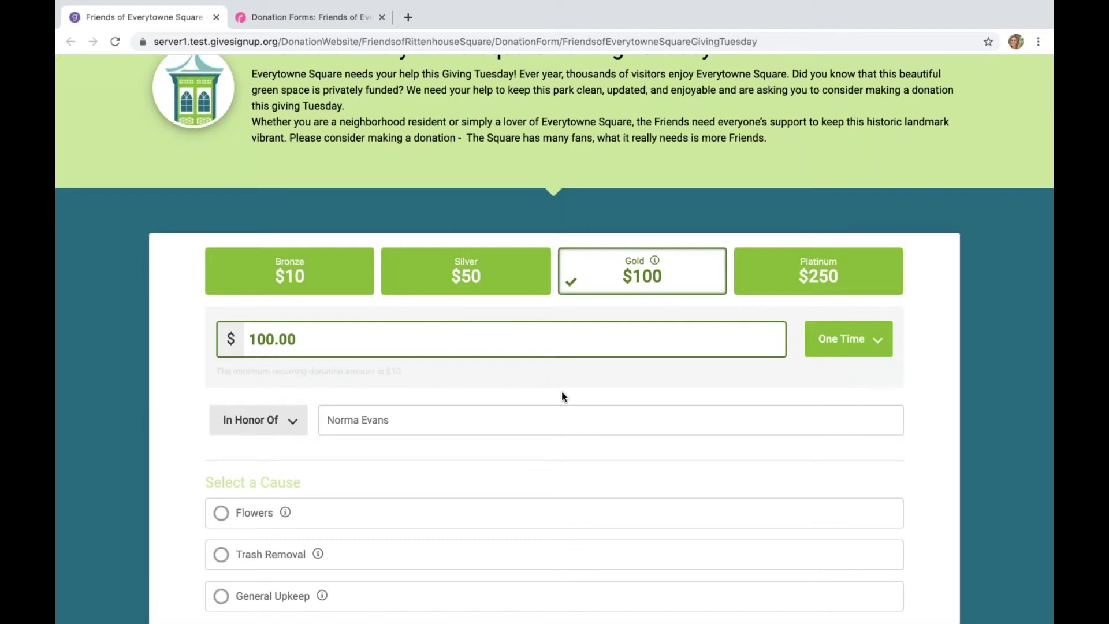
# - Select Flowers as the donation cause and continue to the donation review page
pyautogui.scroll(-3, 564, 395)
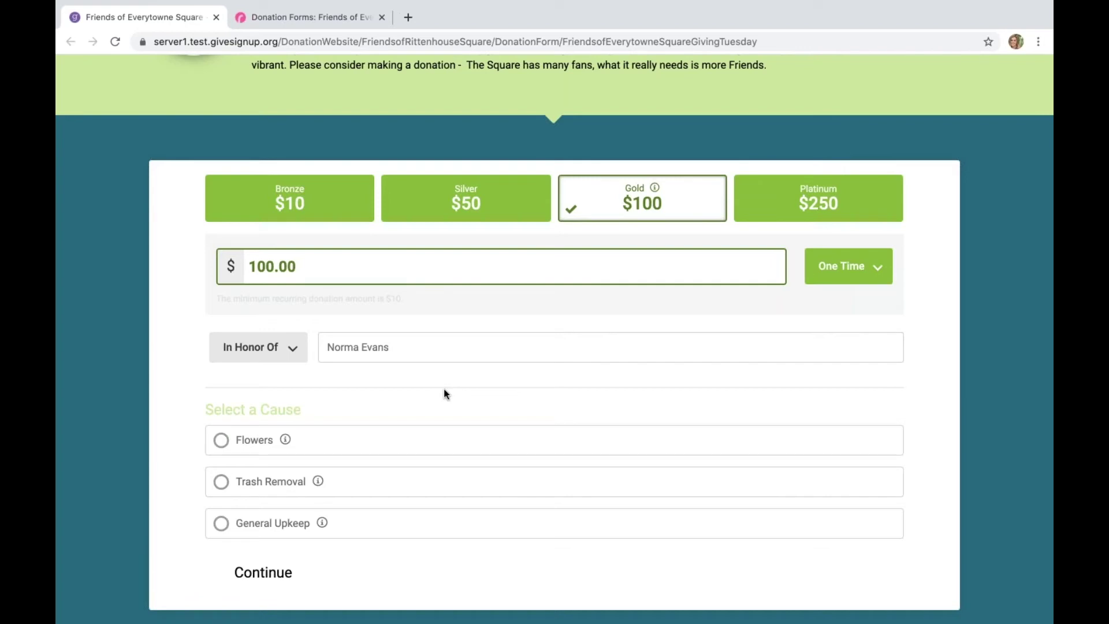
pyautogui.click(221, 440)
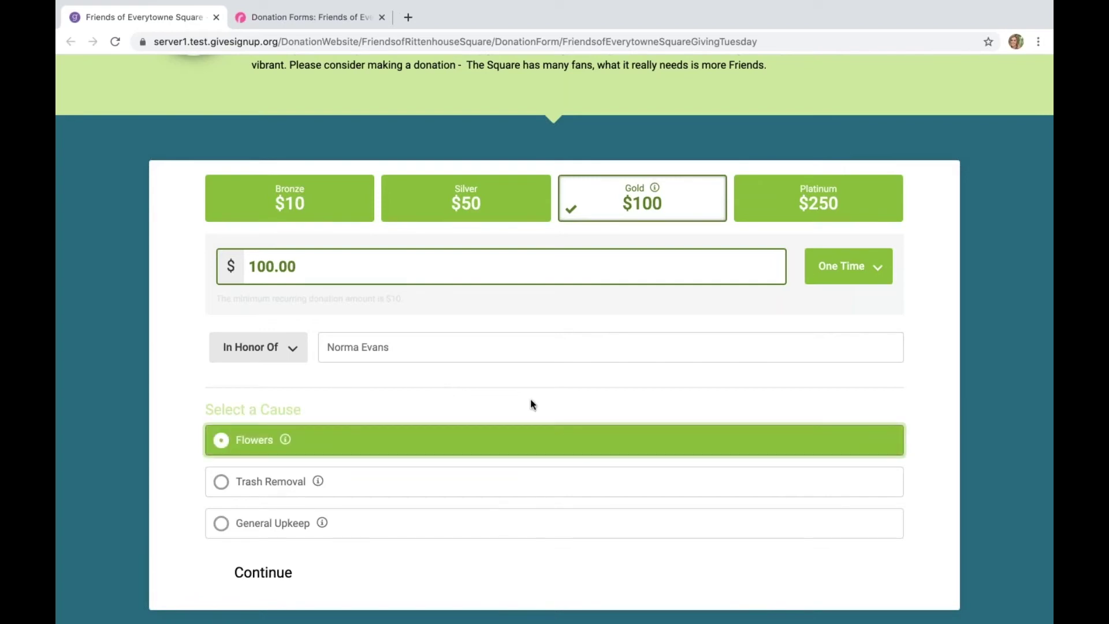
pyautogui.scroll(-2, 533, 404)
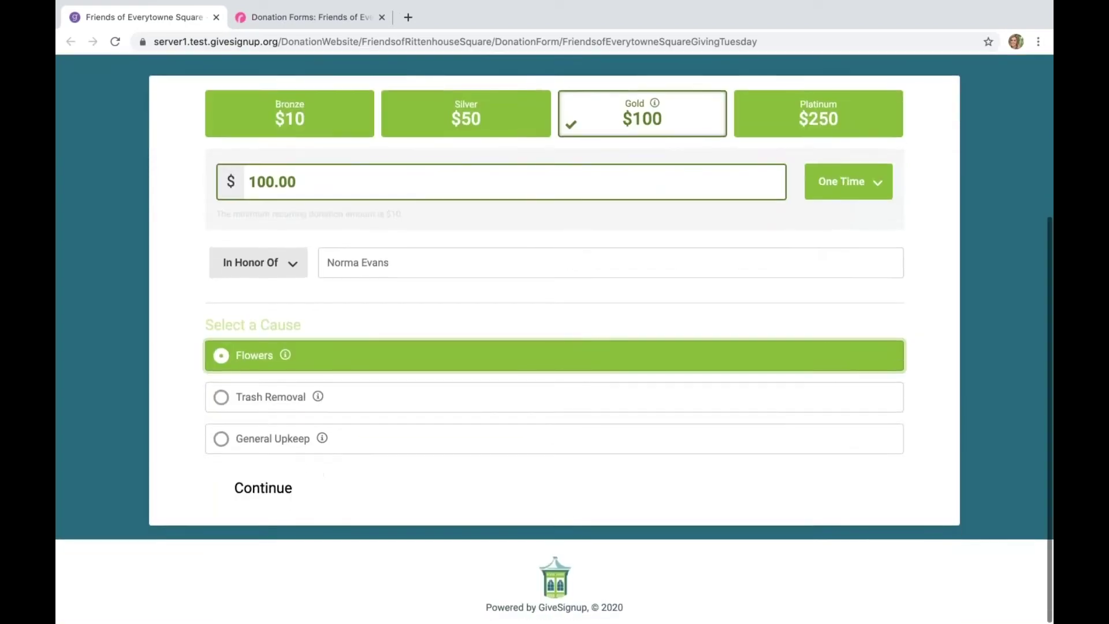
pyautogui.click(272, 487)
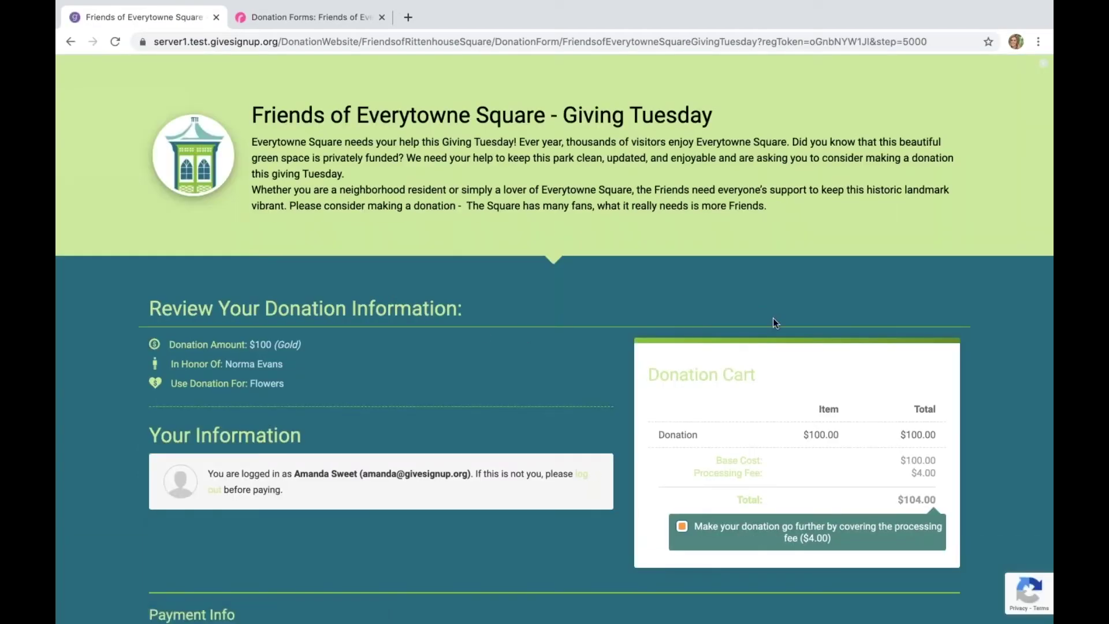
# - Fill in the payment details with the first saved Visa card and enter the card's CVV security code
pyautogui.scroll(-2, 773, 318)
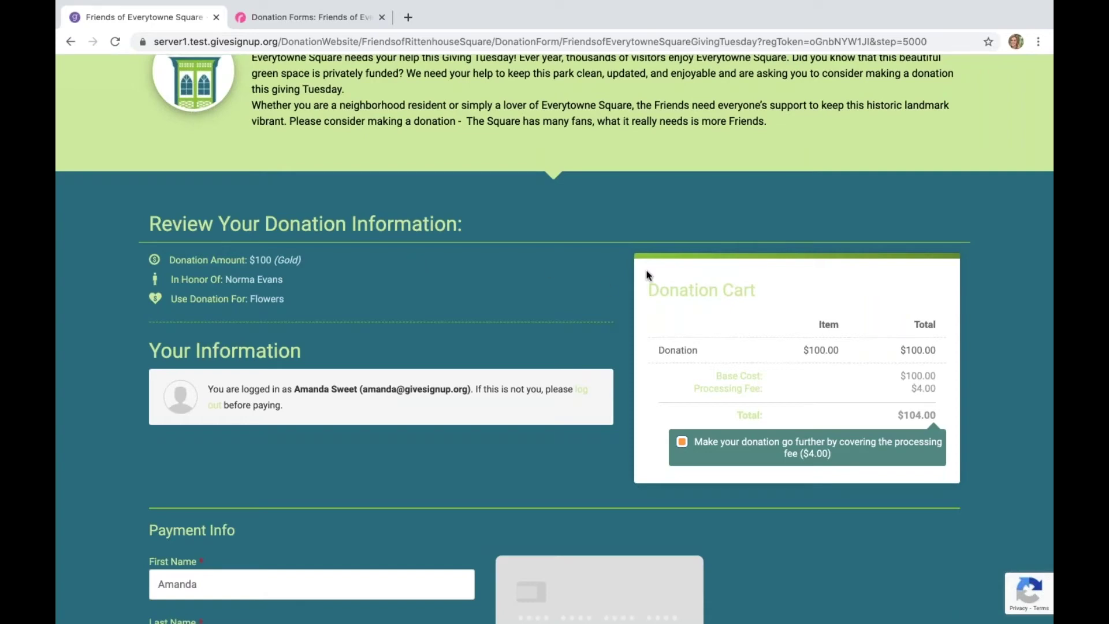
pyautogui.scroll(-3, 647, 275)
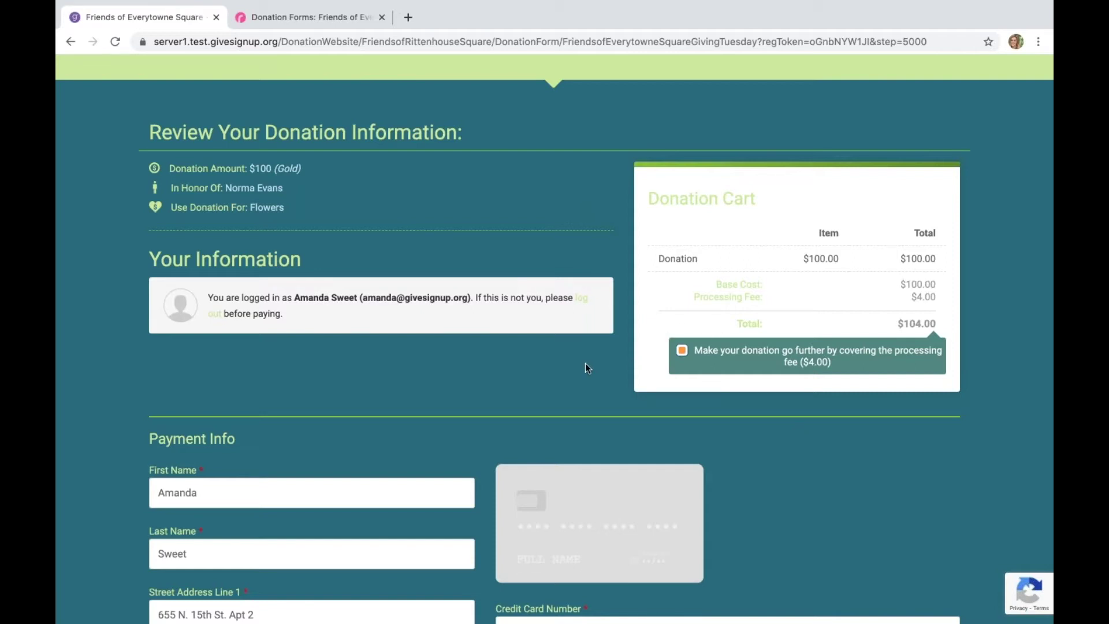
pyautogui.scroll(-2, 585, 368)
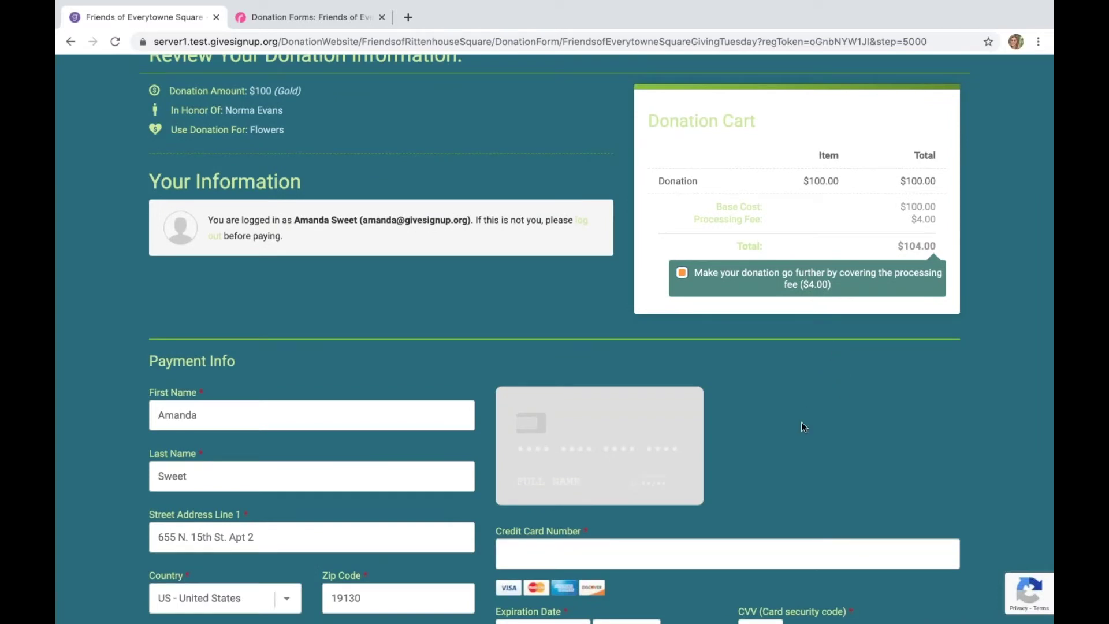
pyautogui.scroll(-4, 802, 422)
pyautogui.click(602, 335)
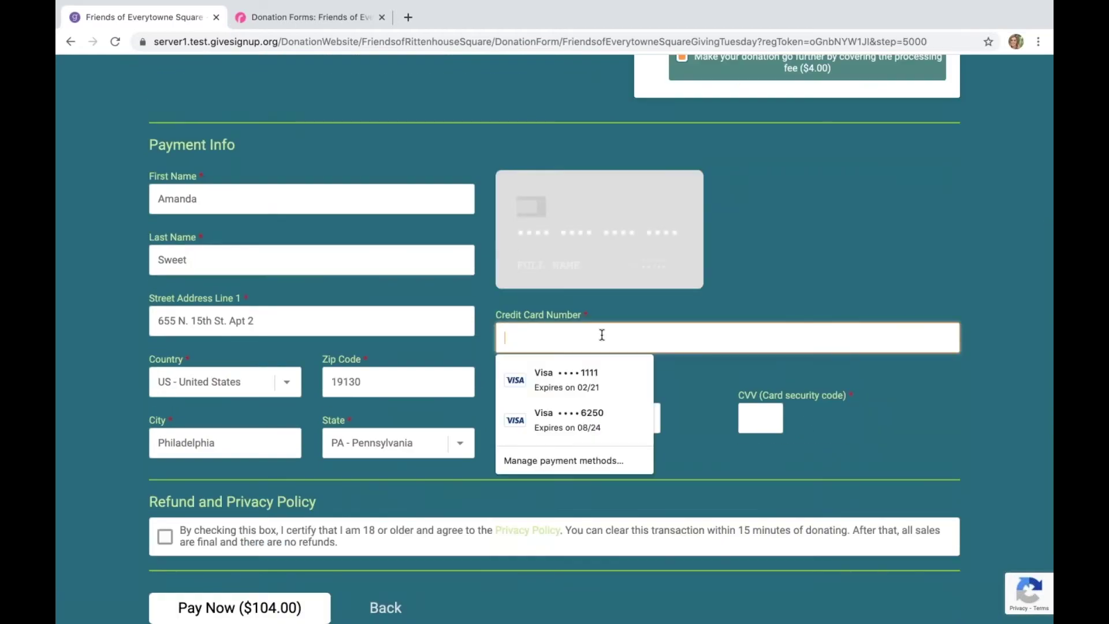
pyautogui.click(583, 376)
pyautogui.click(748, 411)
pyautogui.write('123')
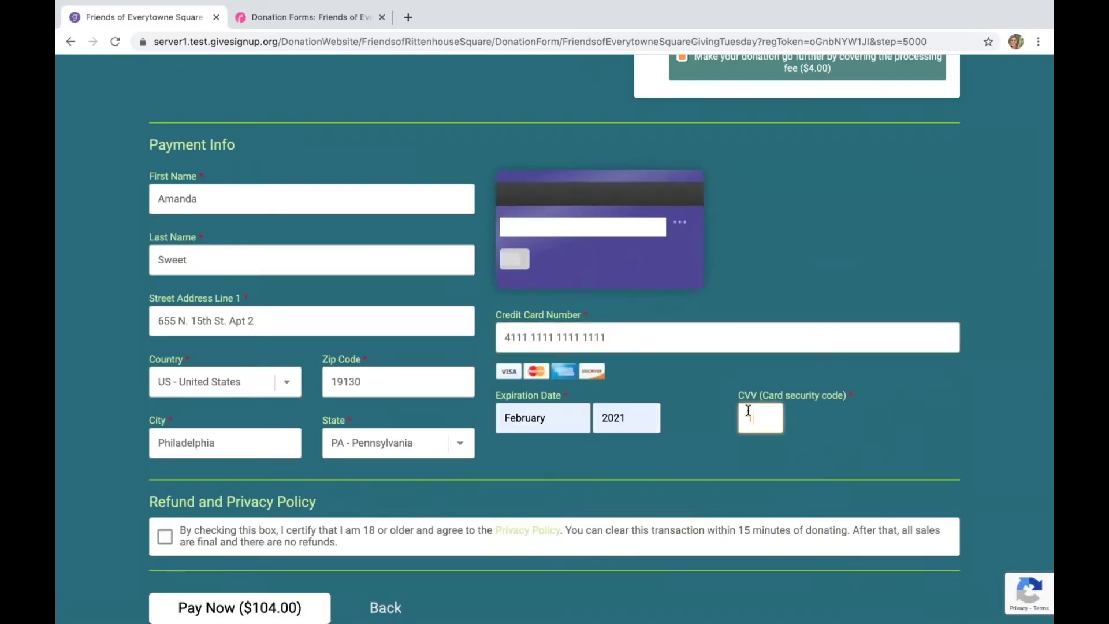
# - Agree to the refund and privacy policy and submit the donation payment, dismissing the sharing prompt
pyautogui.scroll(-2, 310, 490)
pyautogui.click(164, 457)
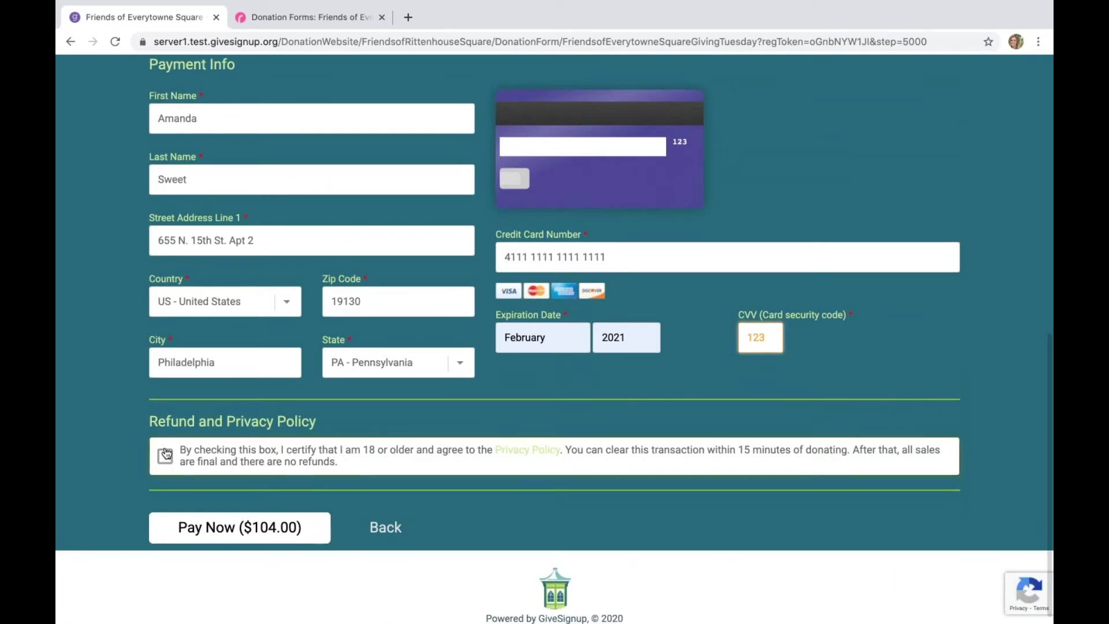
pyautogui.click(210, 533)
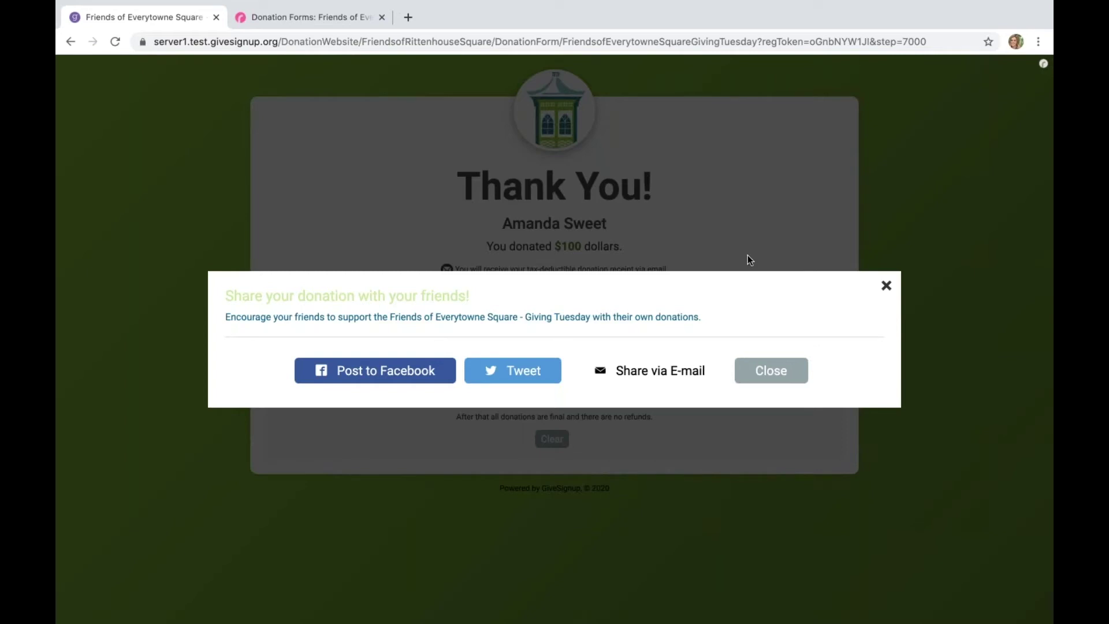
pyautogui.click(887, 287)
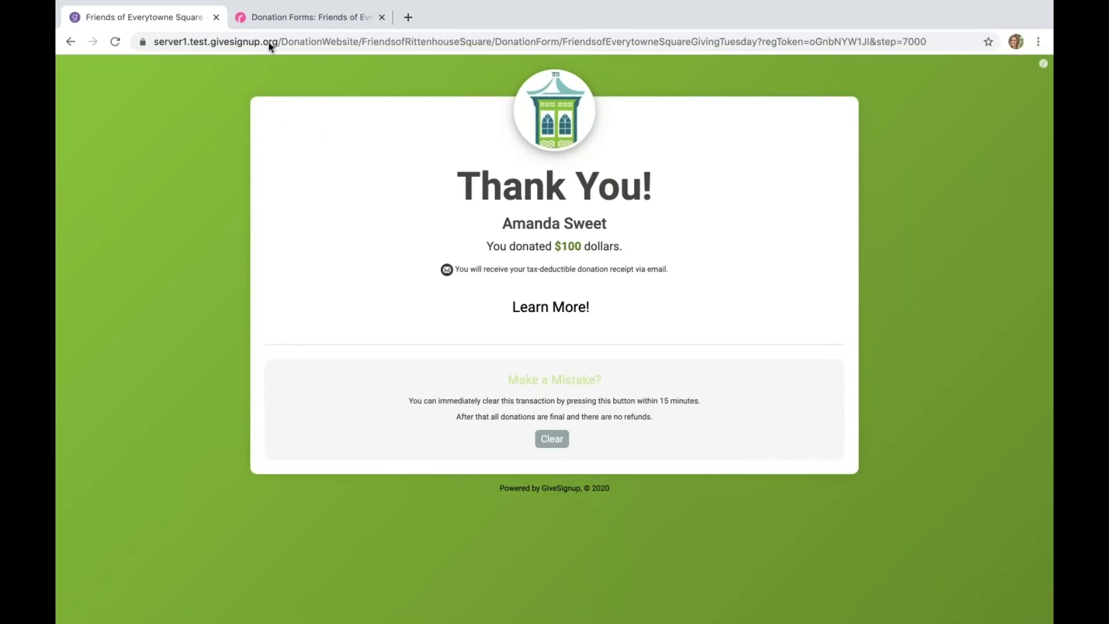
# - Start a new donation form from the donation website dashboard and name it National Parks & Recreation Month
pyautogui.click(328, 19)
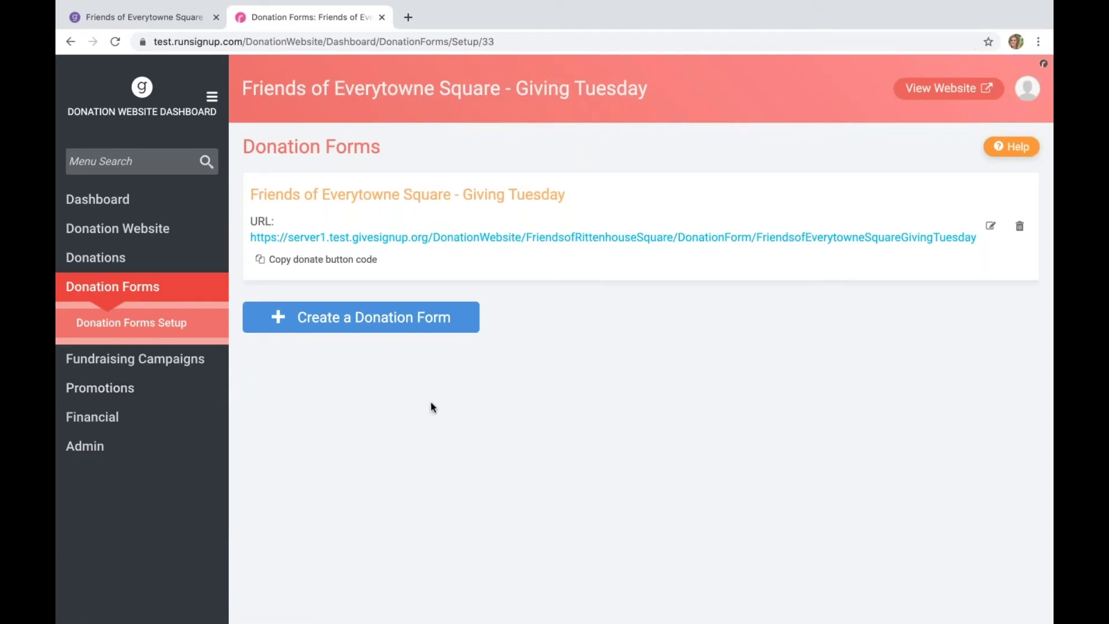
pyautogui.click(416, 325)
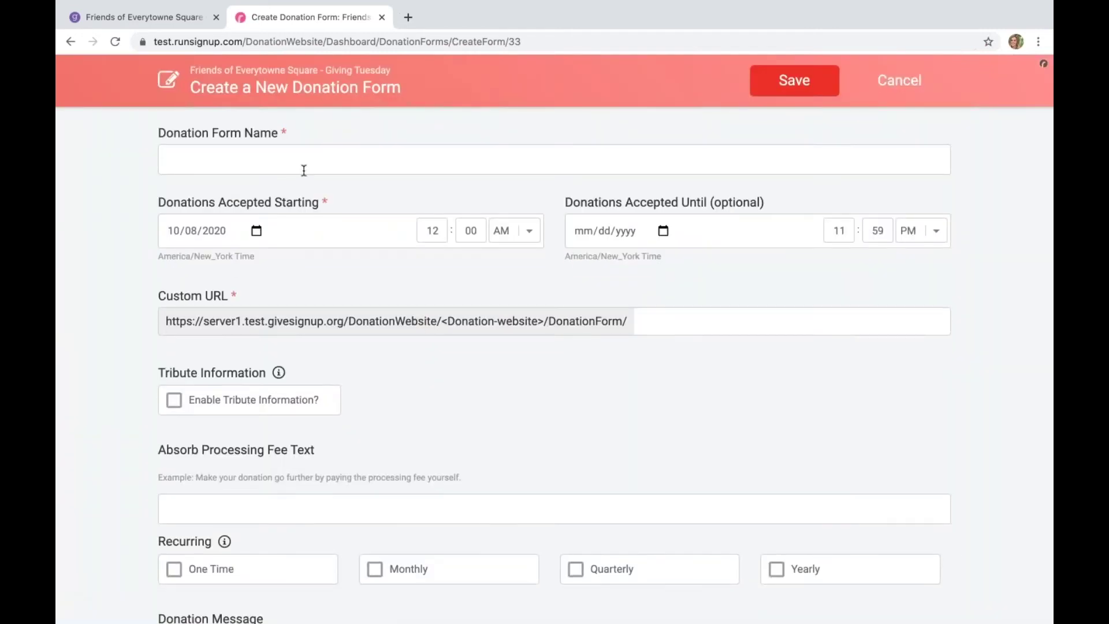
pyautogui.click(304, 170)
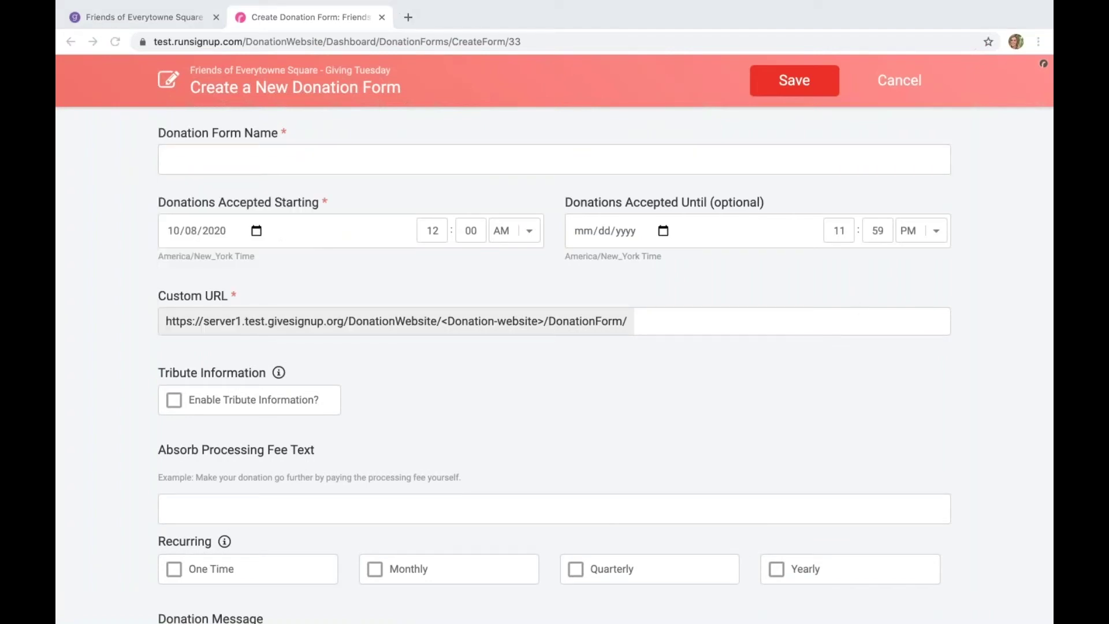
pyautogui.click(243, 154)
pyautogui.write('National P')
pyautogui.click(241, 194)
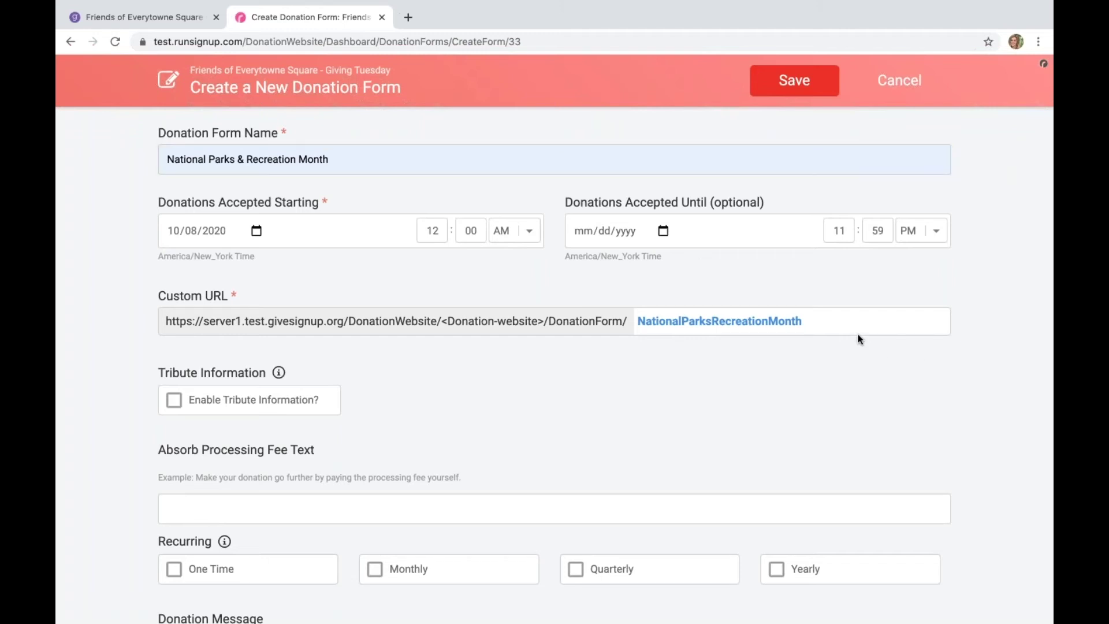
# - Read the Tribute Information help, then try the tribute option on the new form and disable it again
pyautogui.scroll(-3, 858, 334)
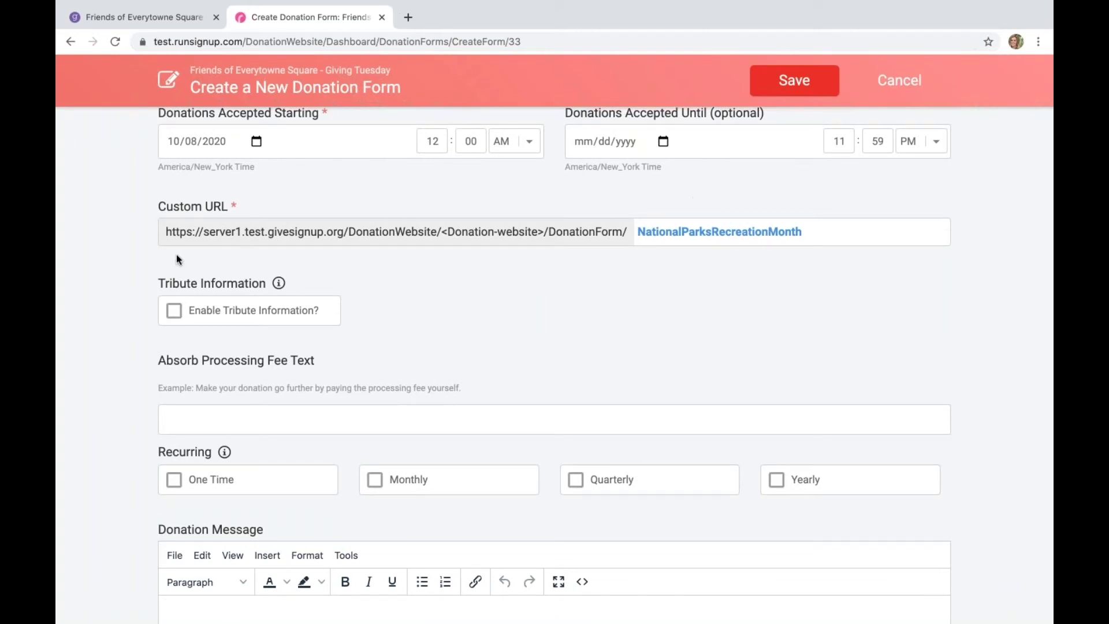
pyautogui.moveTo(291, 282)
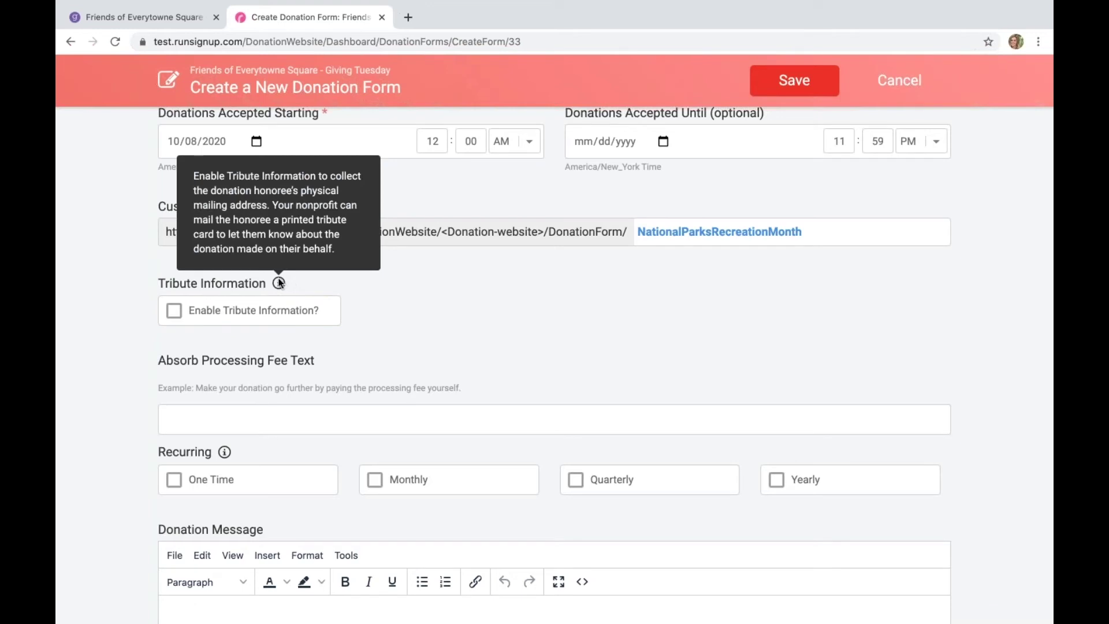
pyautogui.click(173, 312)
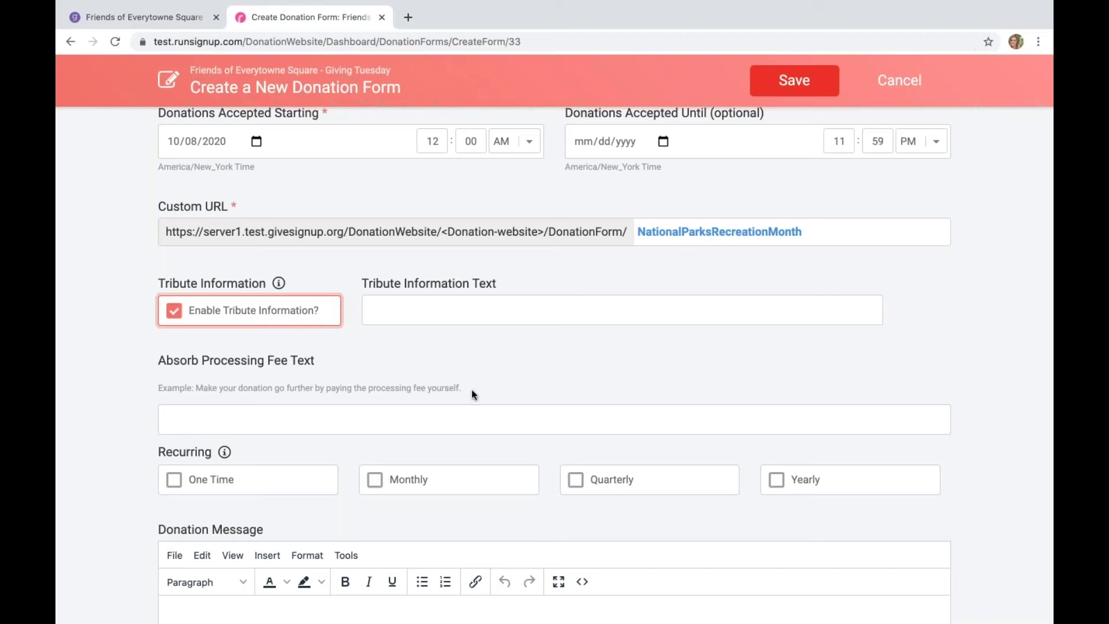
pyautogui.click(175, 318)
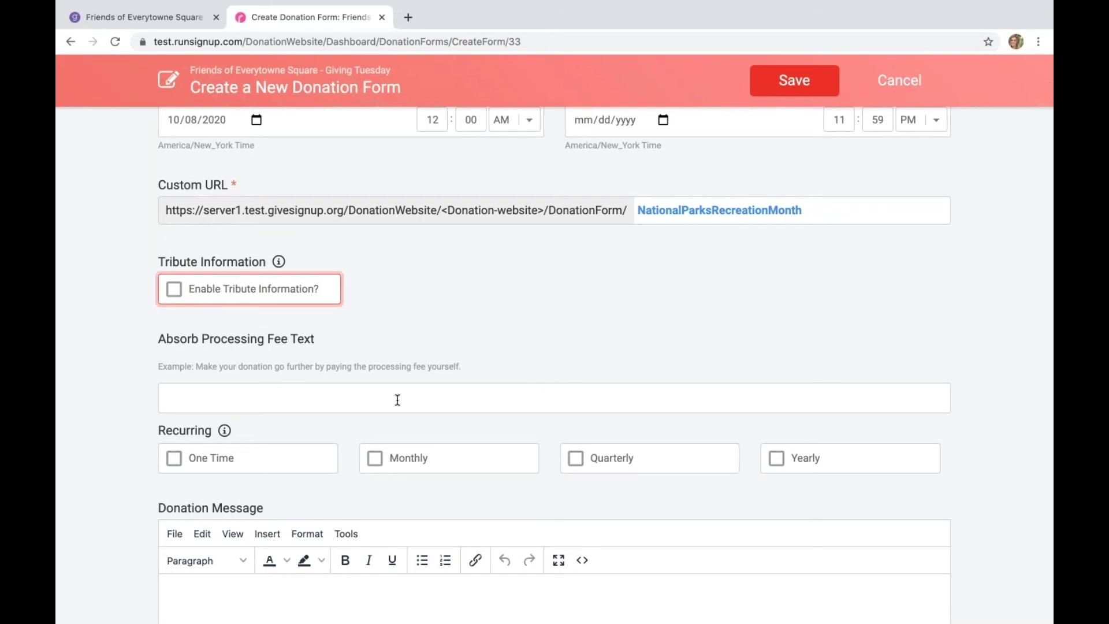
# - Set the absorb processing fee text to "Make your donation go further by covering the processing fee" and enable the One Time frequency
pyautogui.scroll(-2, 483, 336)
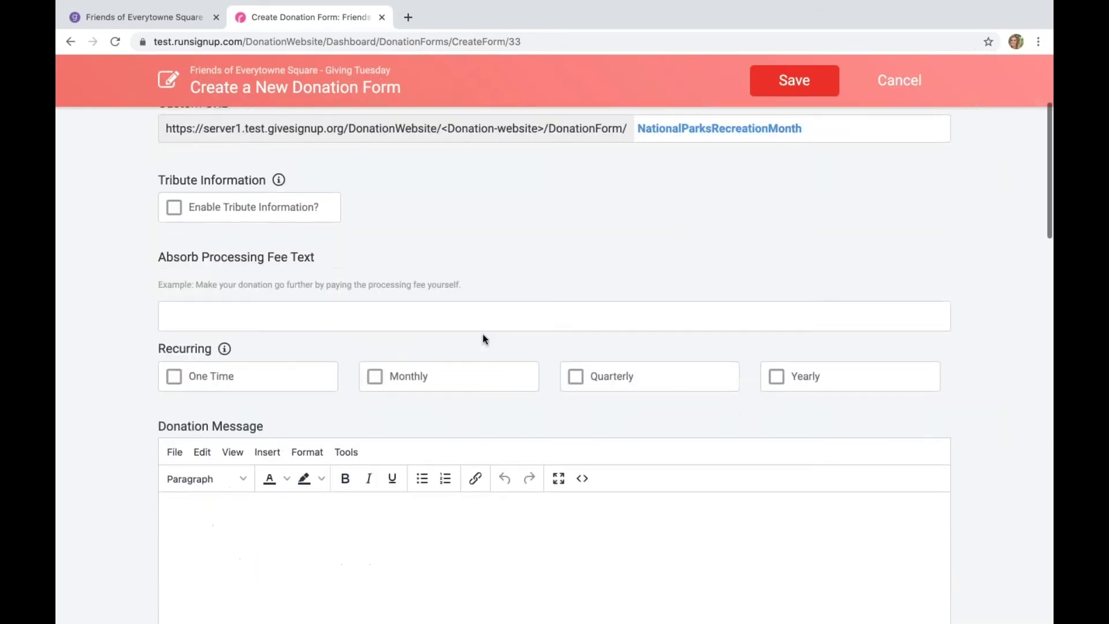
pyautogui.click(191, 314)
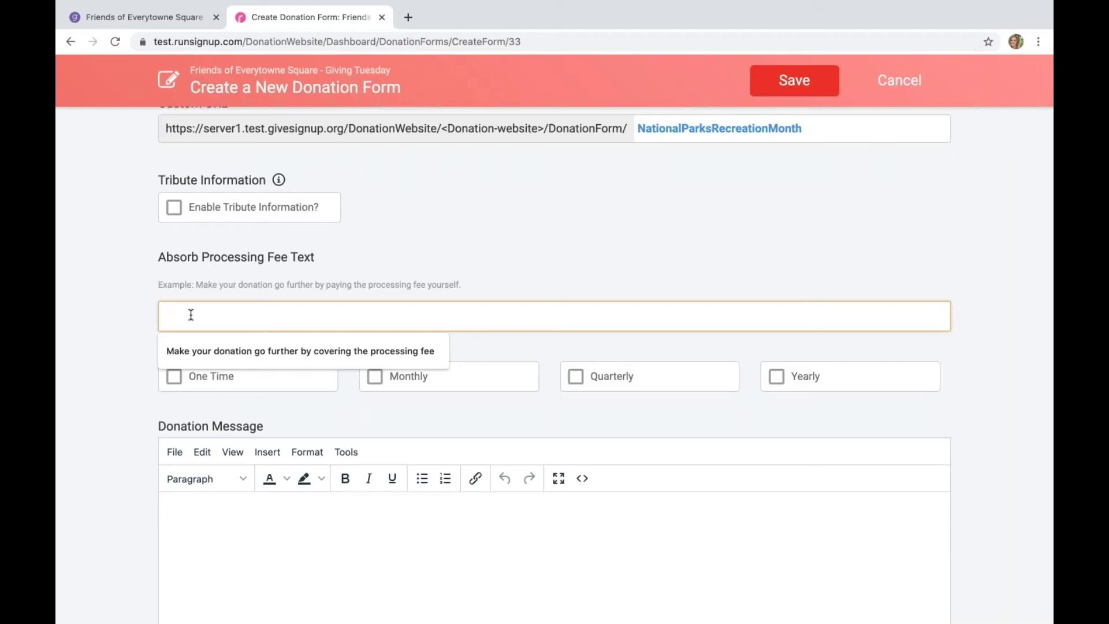
pyautogui.click(198, 354)
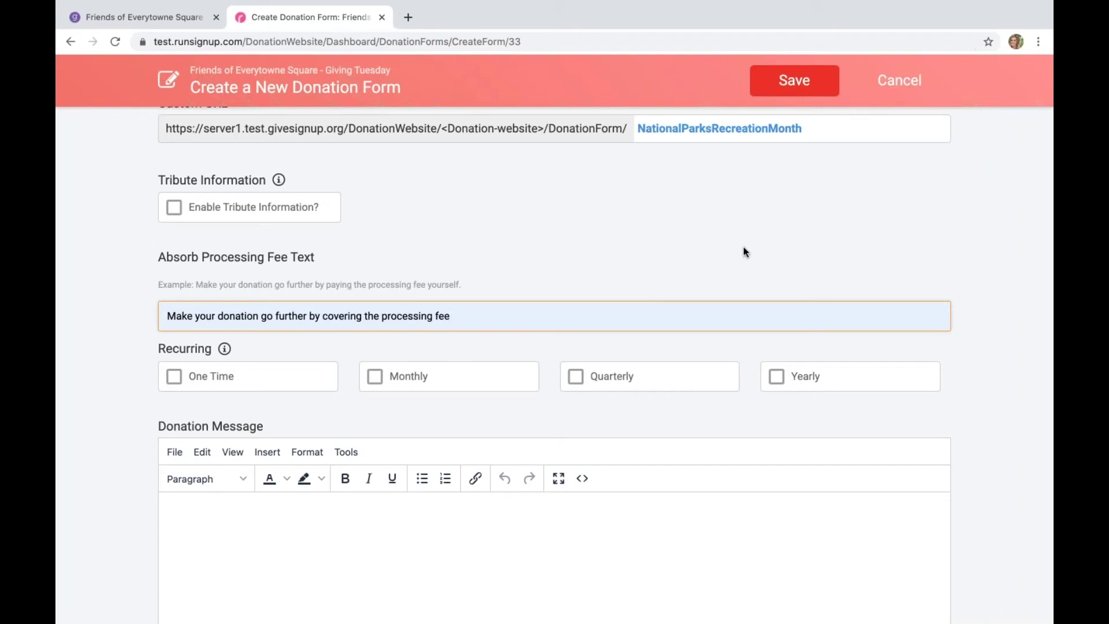
pyautogui.scroll(-3, 744, 247)
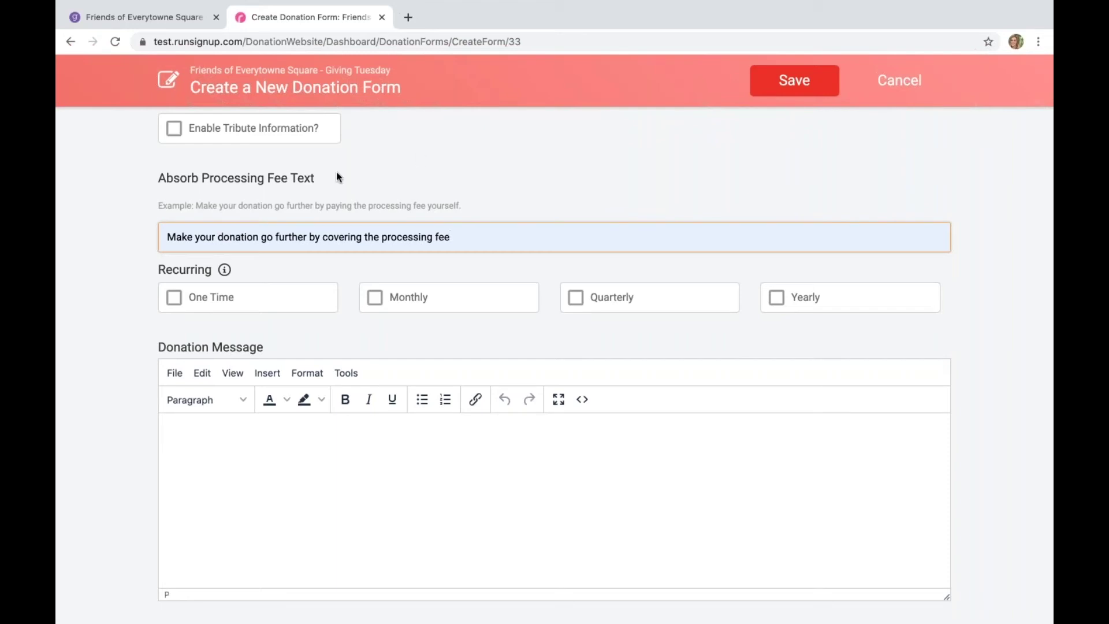
pyautogui.click(180, 298)
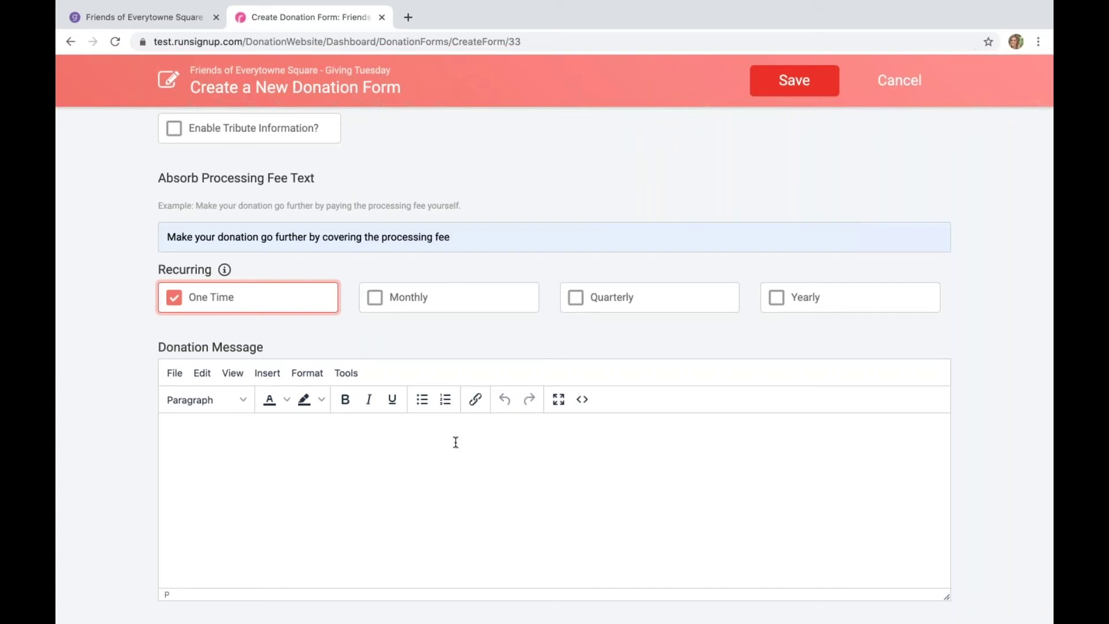
# - Paste the prepared Friends of Everytowne Square text with its National Parks & Recreation Month appeal as the donation message, trimming the end
pyautogui.scroll(-2, 456, 442)
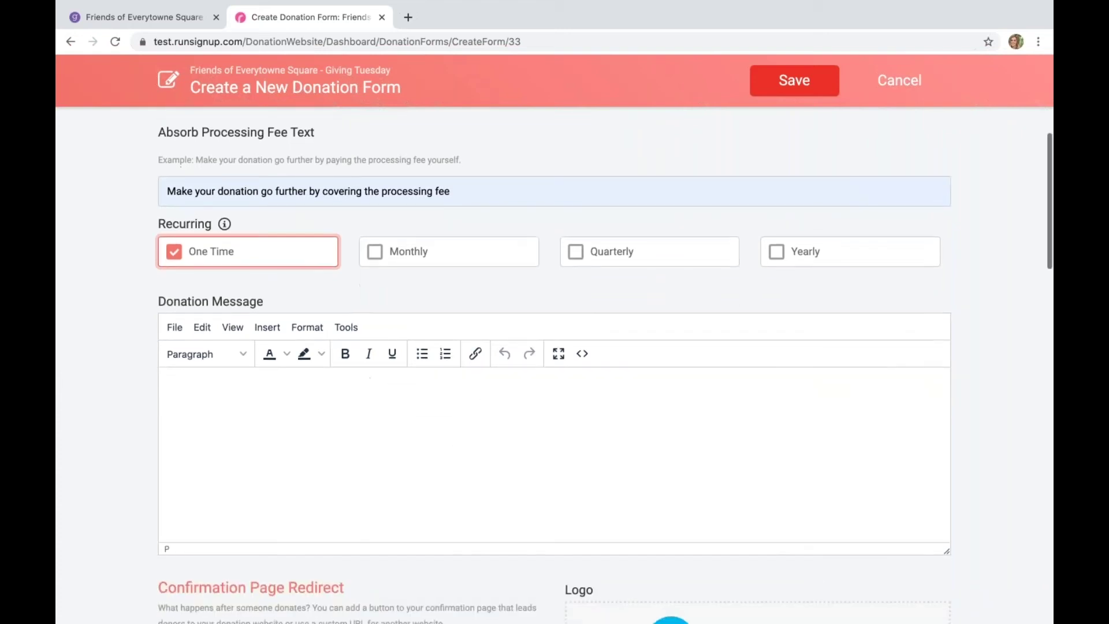
pyautogui.click(400, 420)
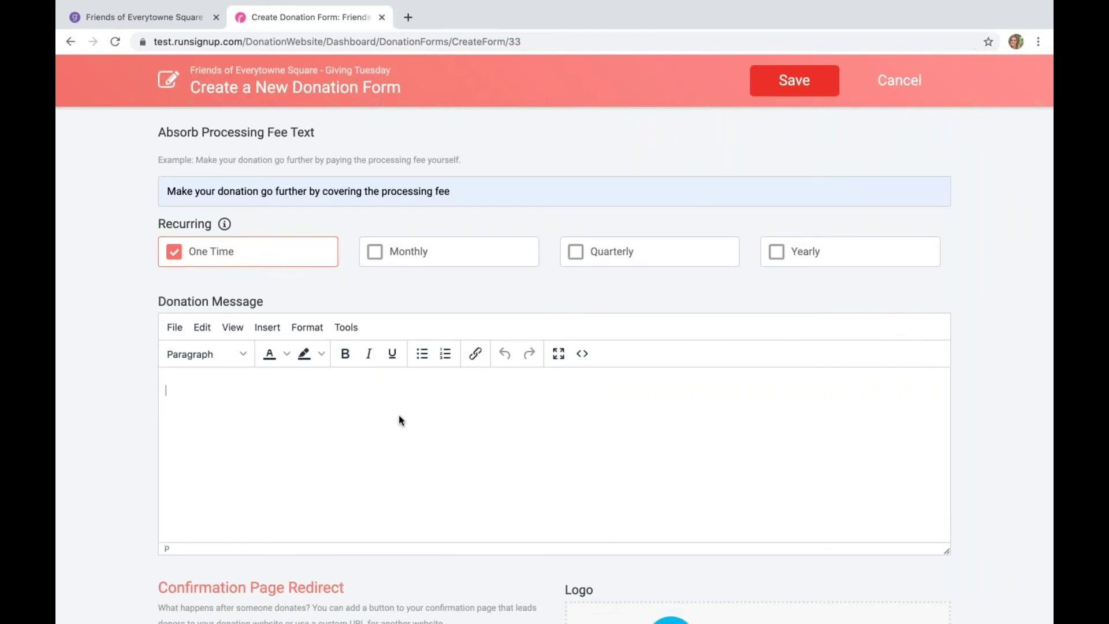
pyautogui.press('super+Tab')
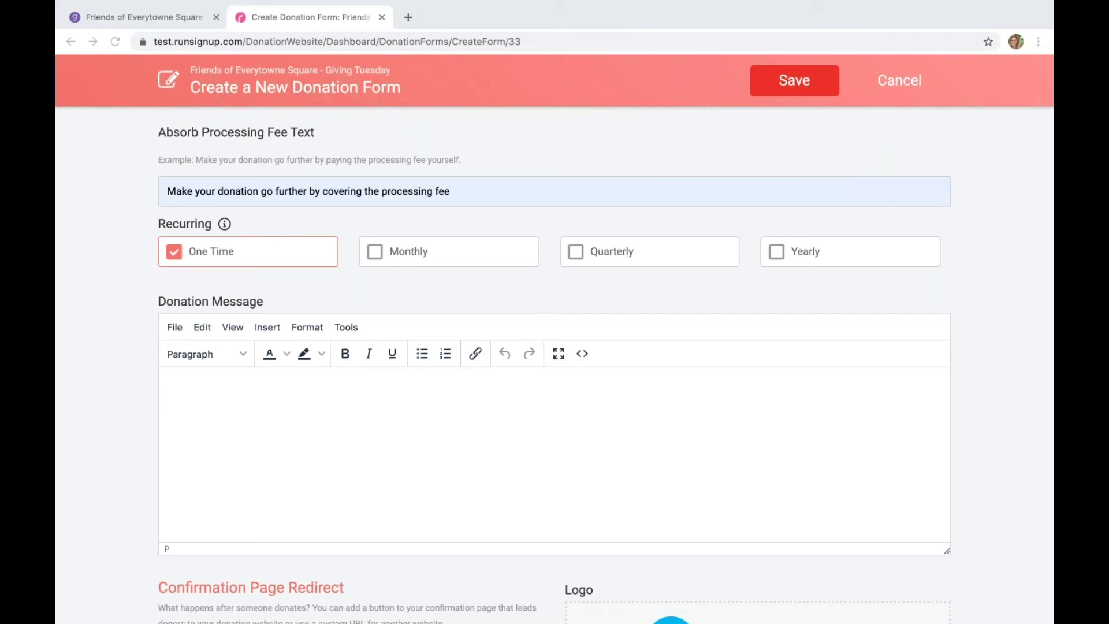
pyautogui.click(210, 383)
pyautogui.rightClick(210, 383)
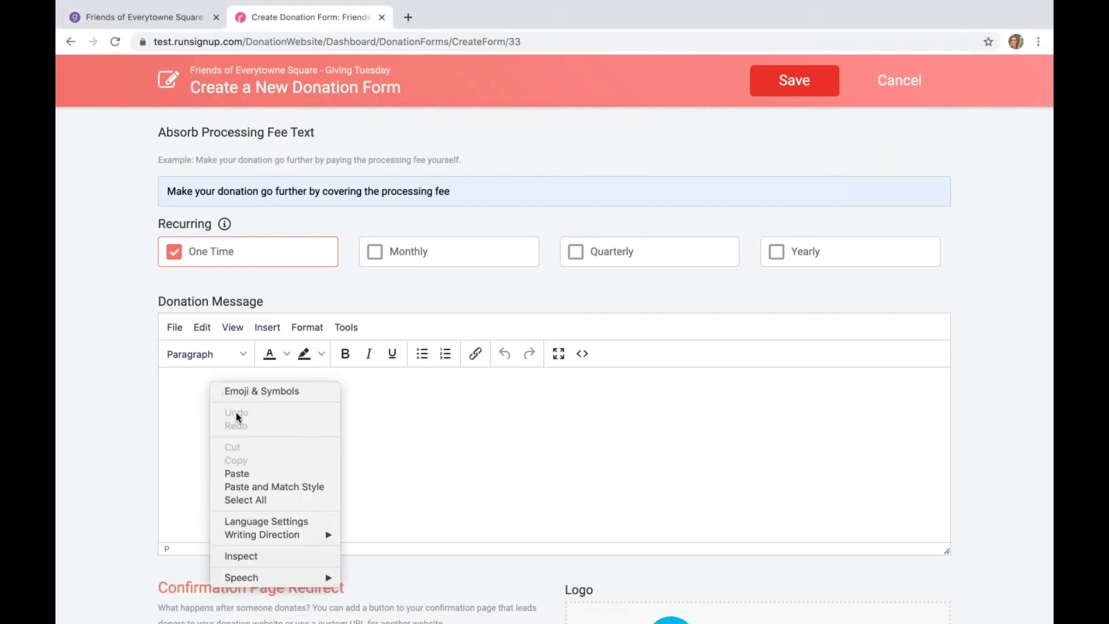
pyautogui.click(237, 474)
pyautogui.click(634, 458)
pyautogui.press('BackSpace')
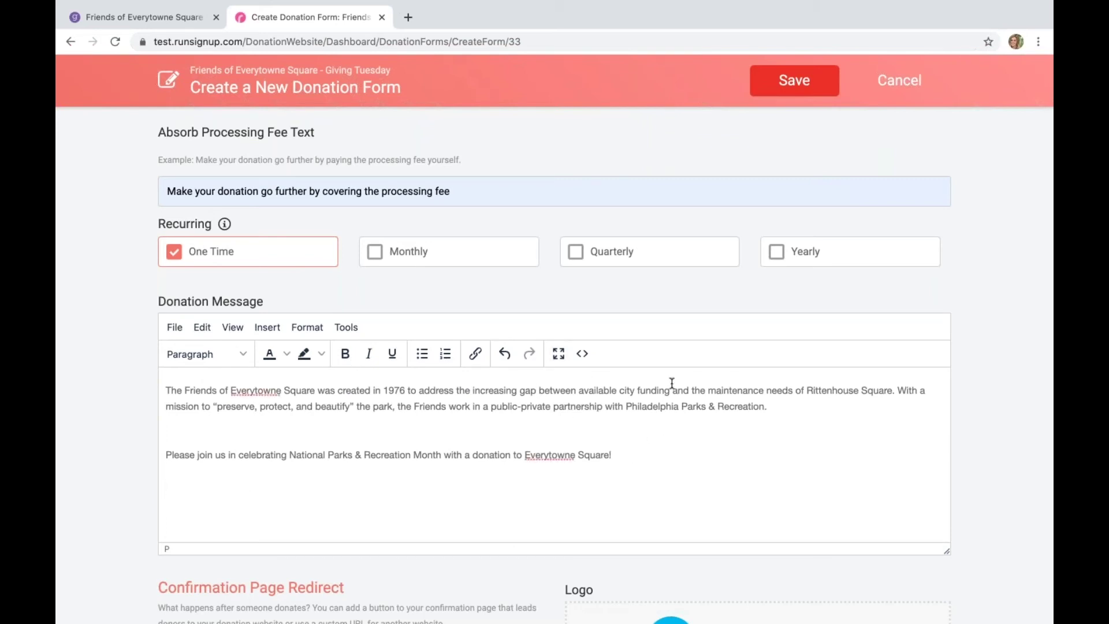
pyautogui.scroll(-5, 786, 379)
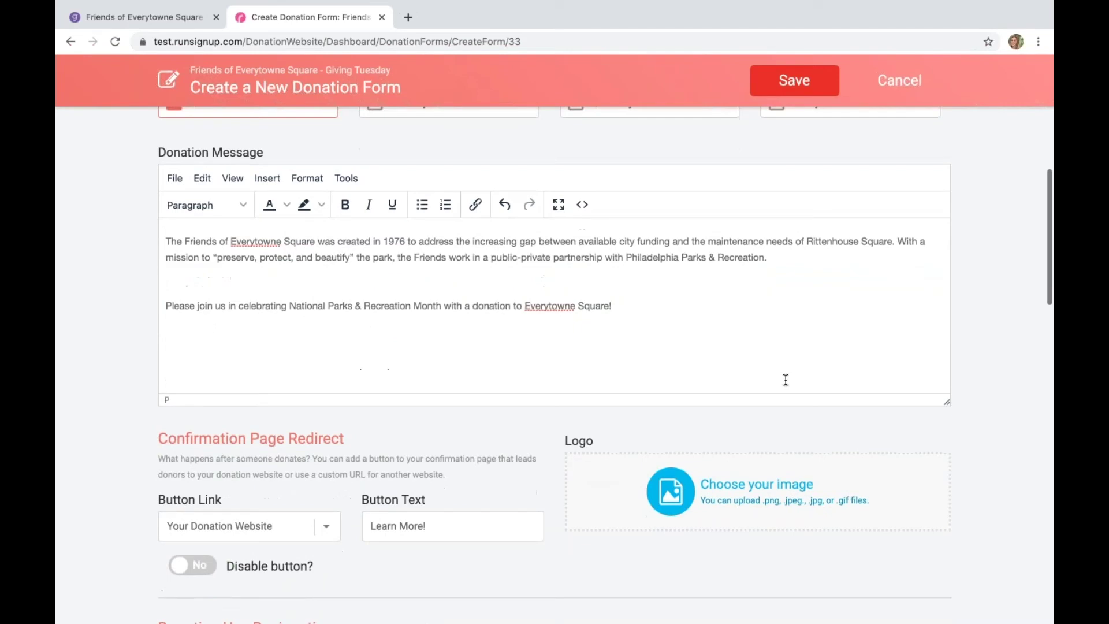
pyautogui.scroll(-1, 709, 326)
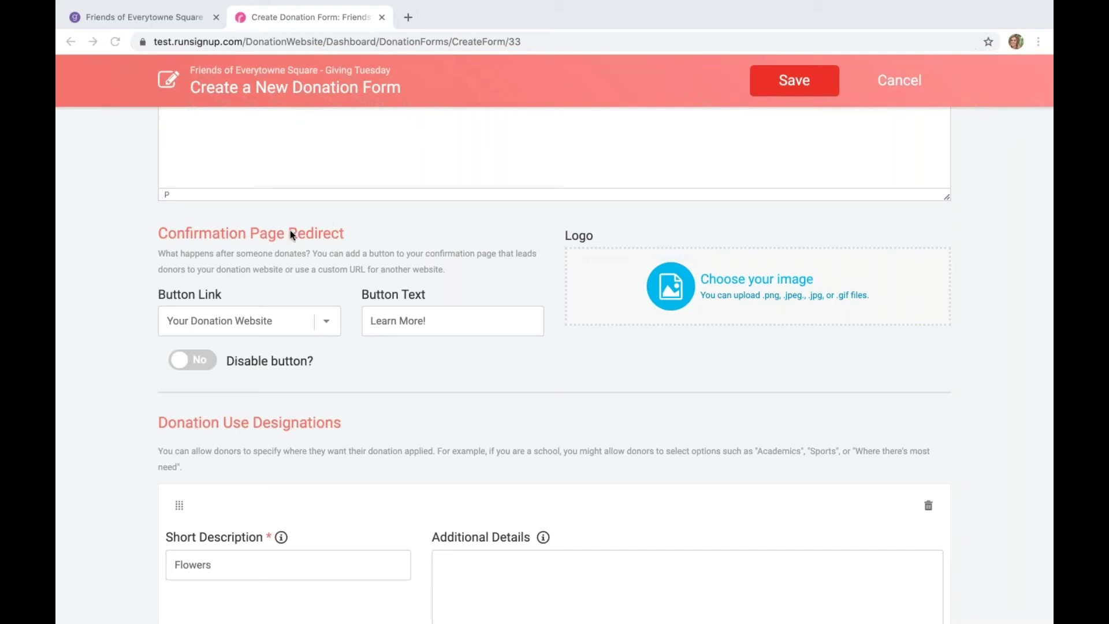
pyautogui.click(317, 325)
pyautogui.click(301, 337)
pyautogui.click(222, 376)
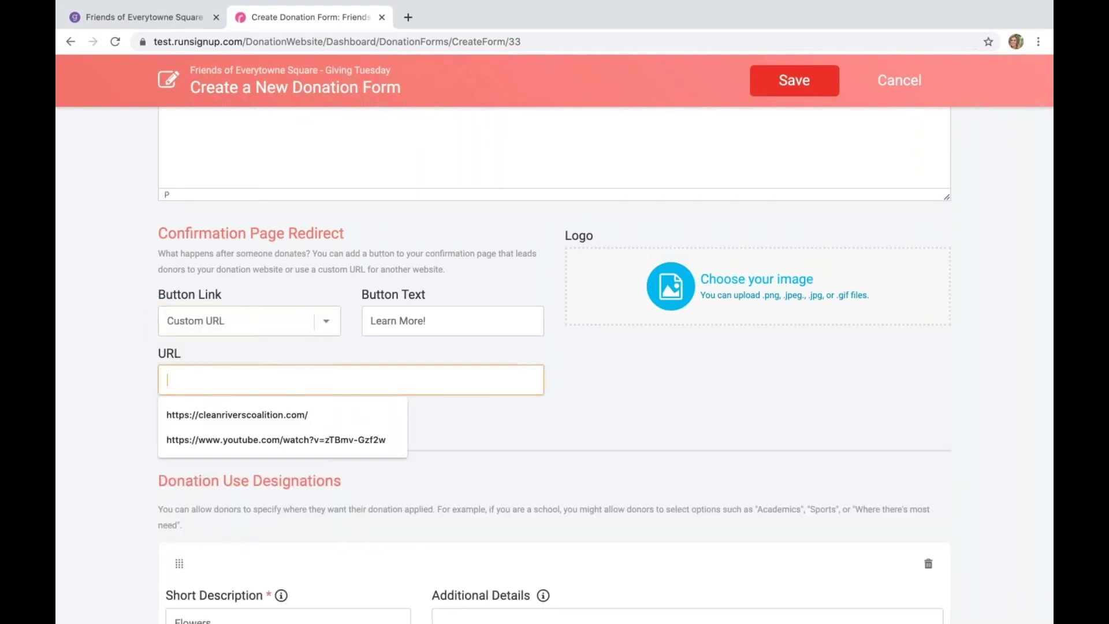
pyautogui.rightClick(223, 376)
pyautogui.click(249, 465)
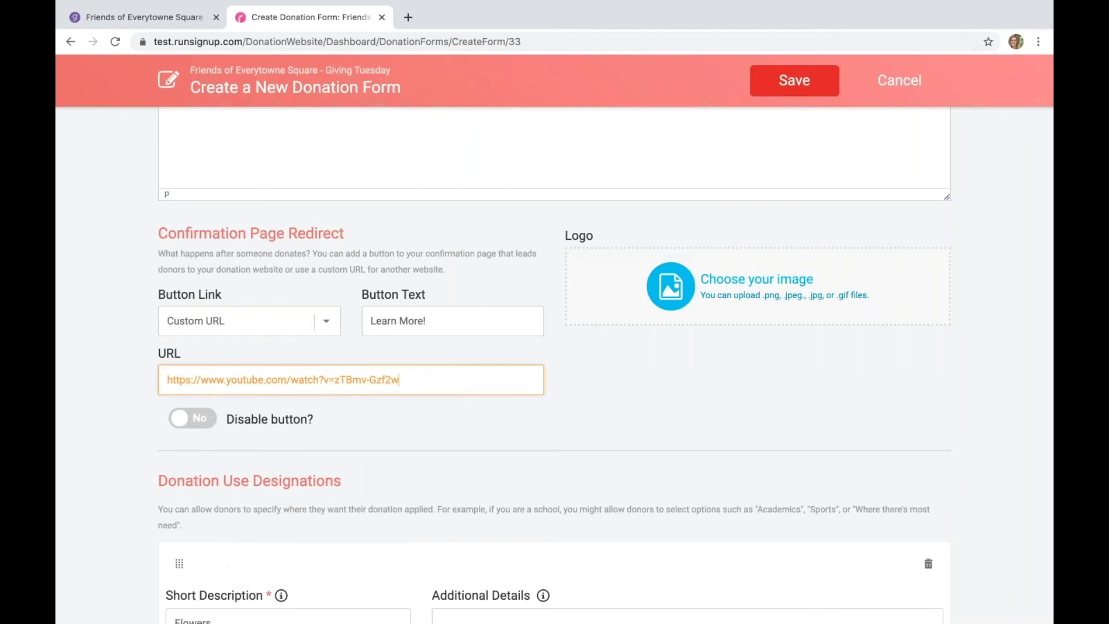
pyautogui.click(692, 449)
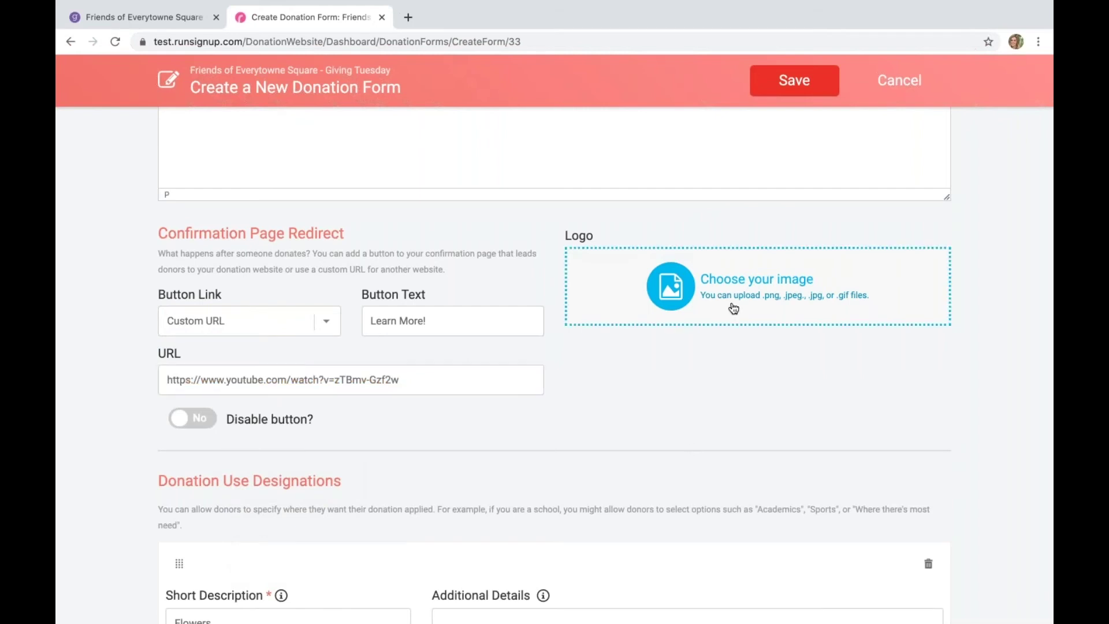
# - Find the "tree logo" image on the computer and upload it as the form's logo with the default crop
pyautogui.click(734, 308)
pyautogui.click(718, 17)
pyautogui.write('tre')
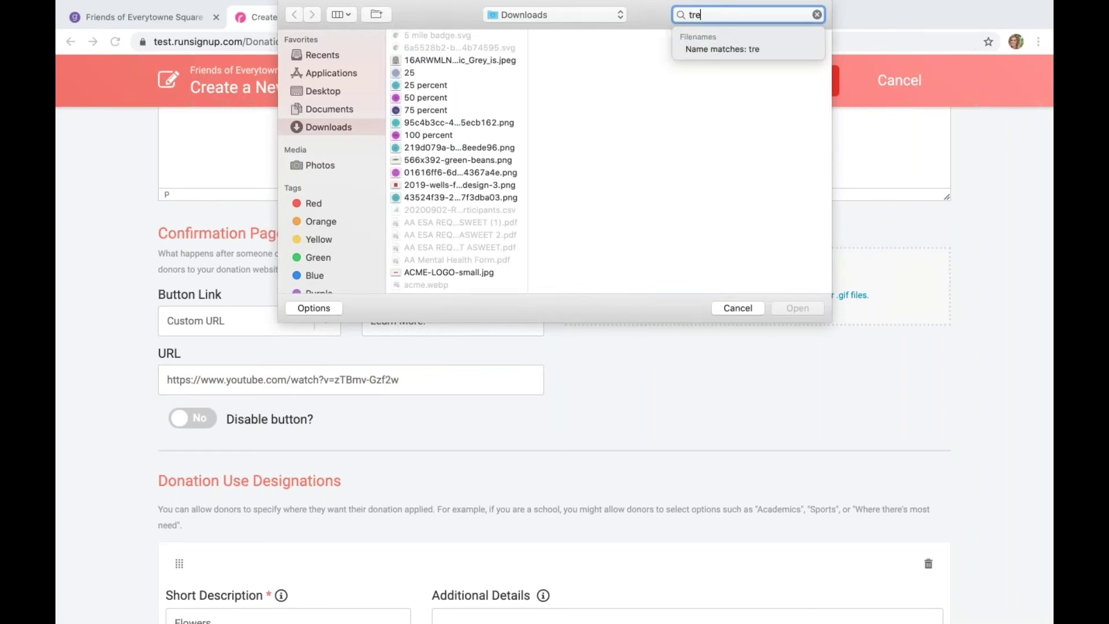
pyautogui.write('e')
pyautogui.press('Return')
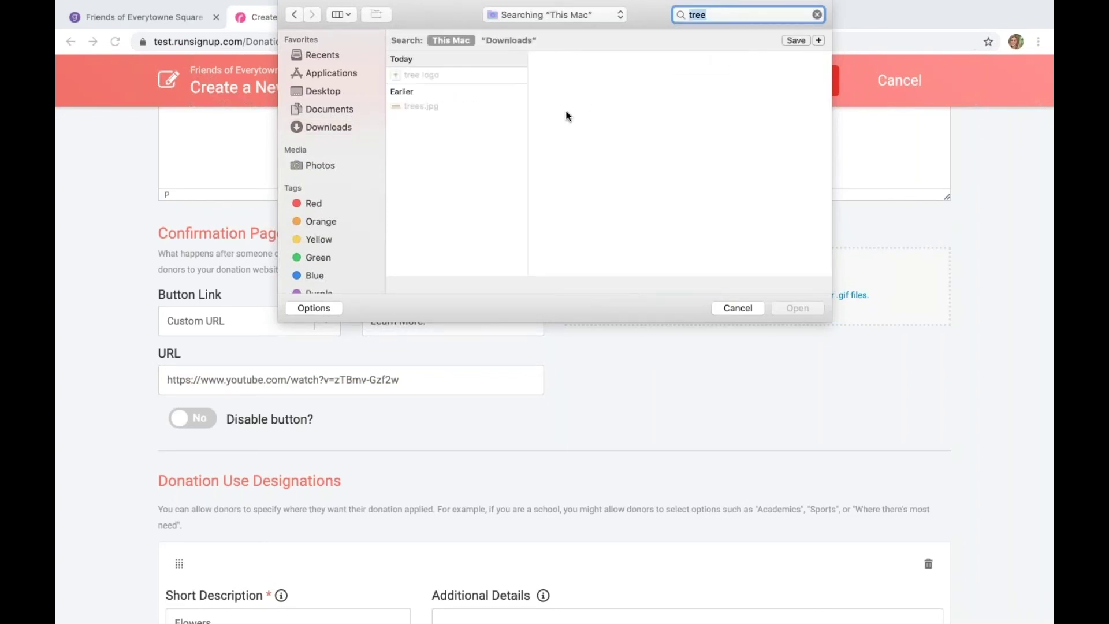
pyautogui.click(449, 75)
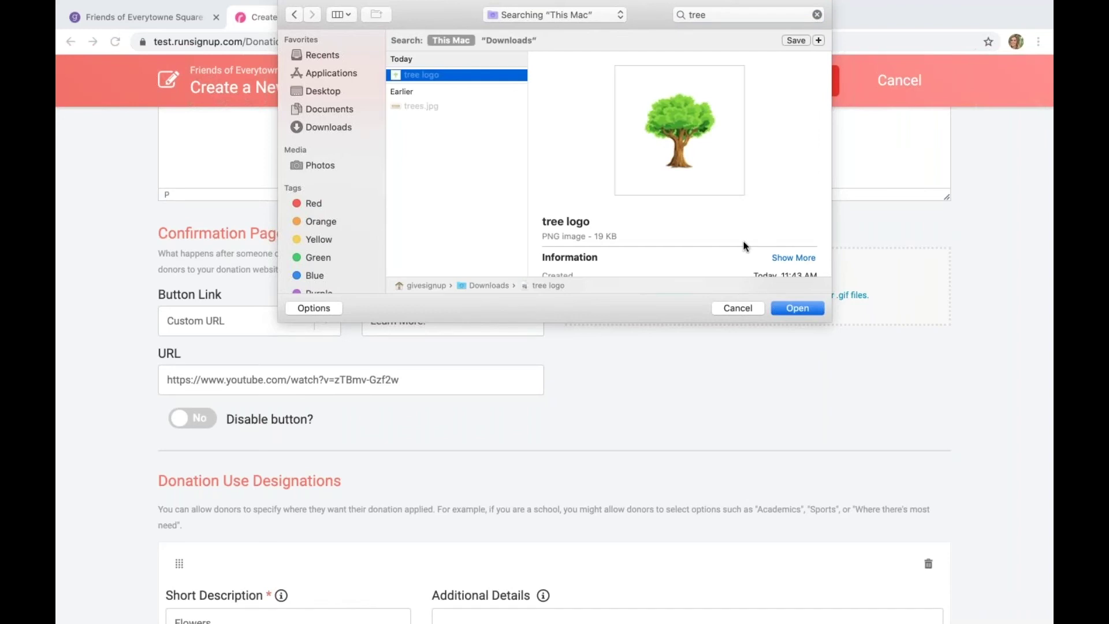
pyautogui.click(799, 309)
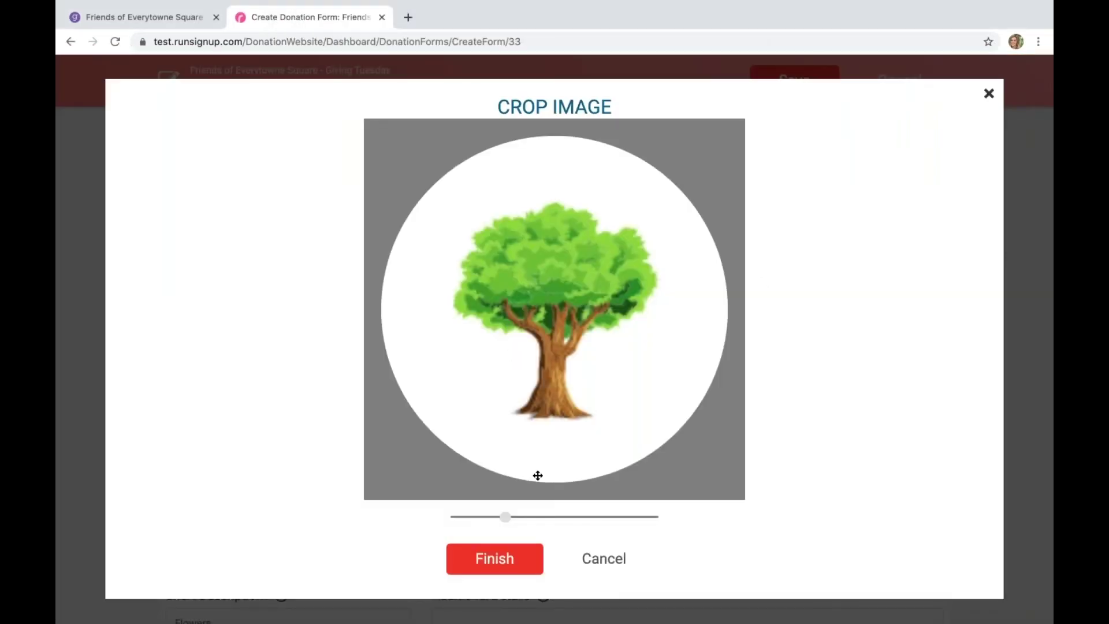
pyautogui.click(495, 570)
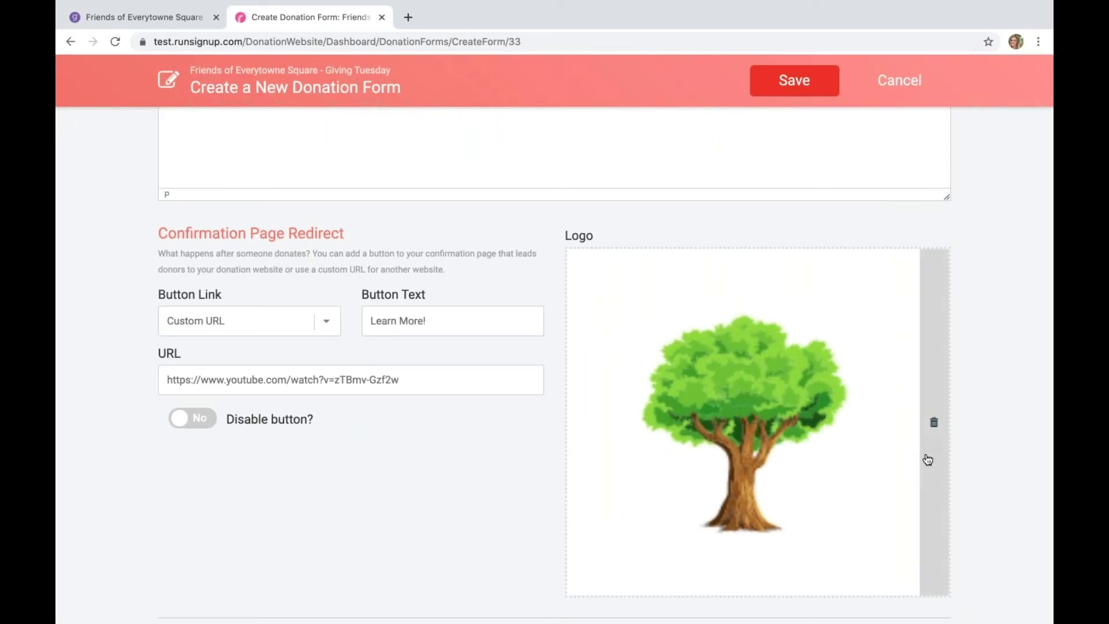
# - Delete the Flowers, Trash Removal and General Upkeep donation use designations
pyautogui.scroll(-2, 927, 460)
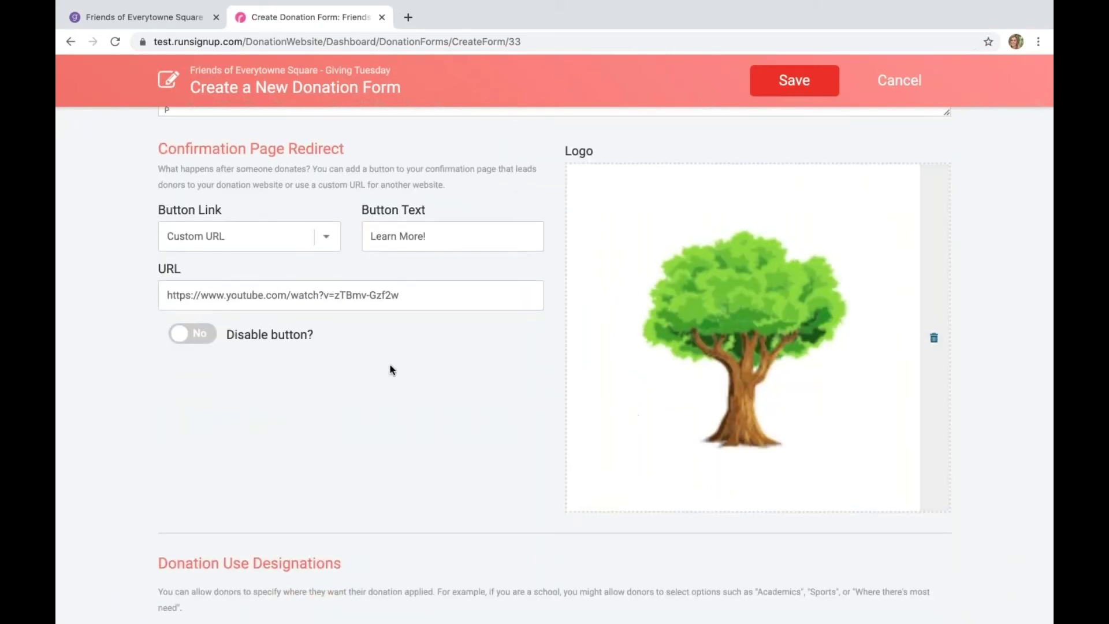
pyautogui.scroll(-5, 388, 373)
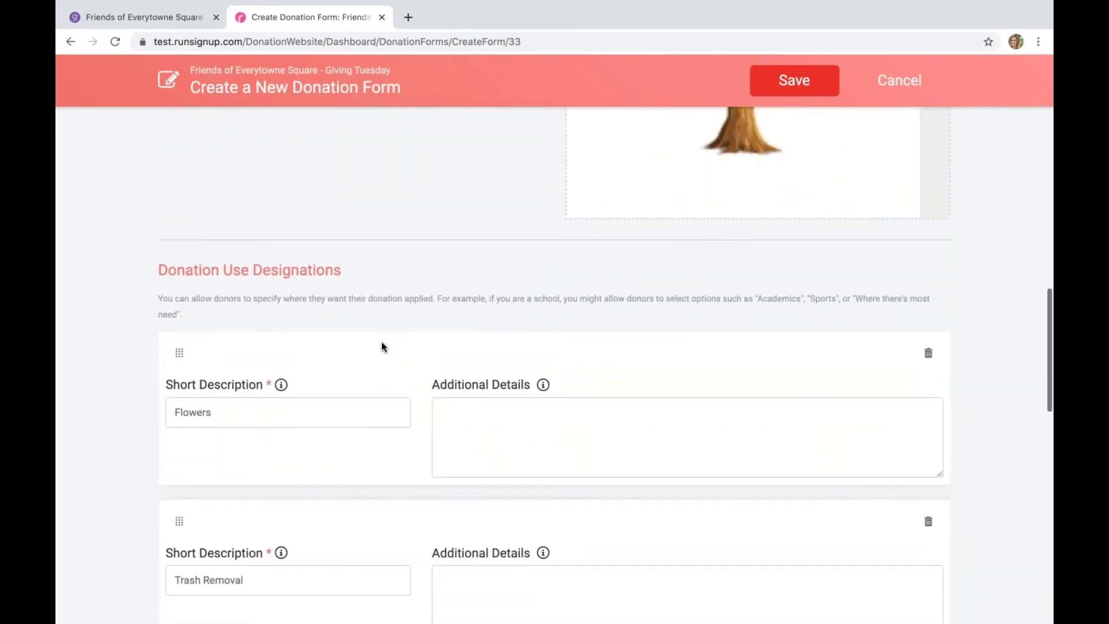
pyautogui.scroll(-2, 517, 198)
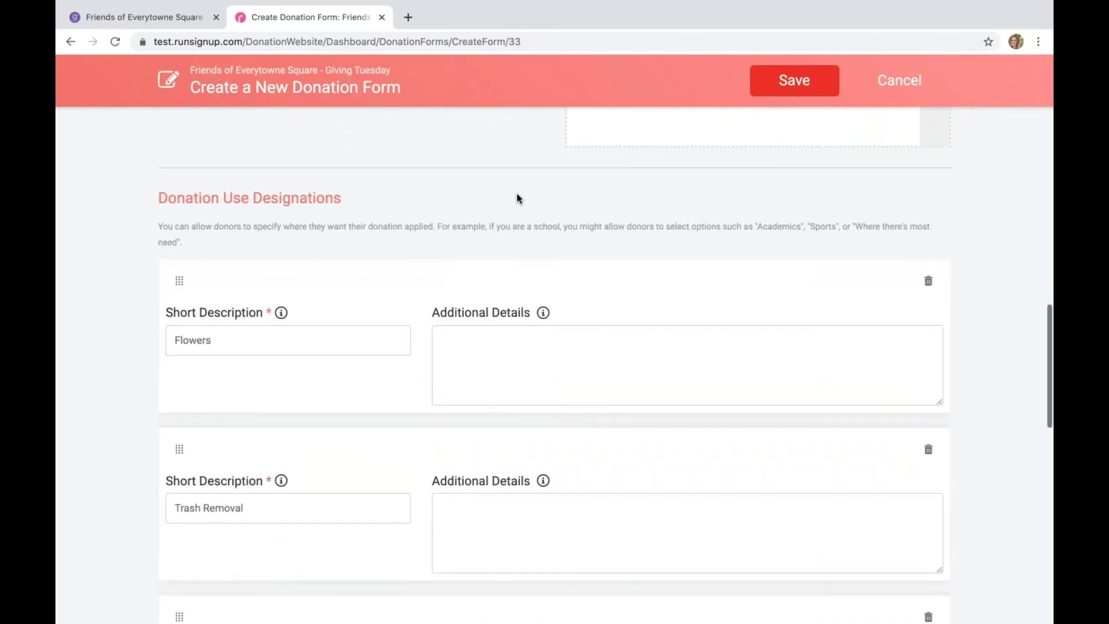
pyautogui.click(928, 276)
pyautogui.click(929, 275)
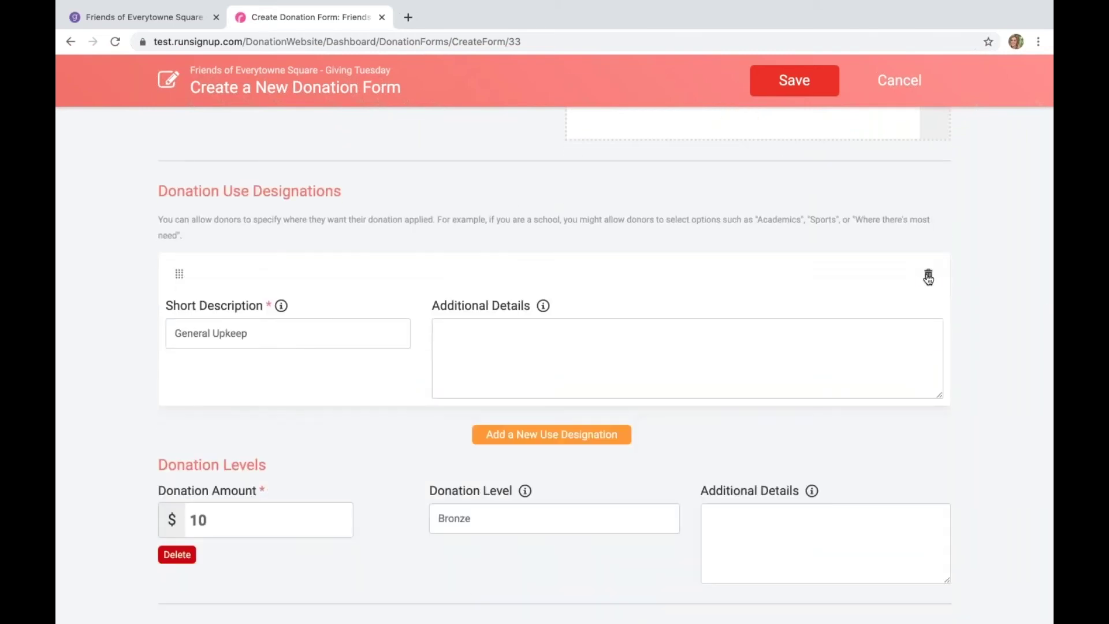
pyautogui.click(929, 277)
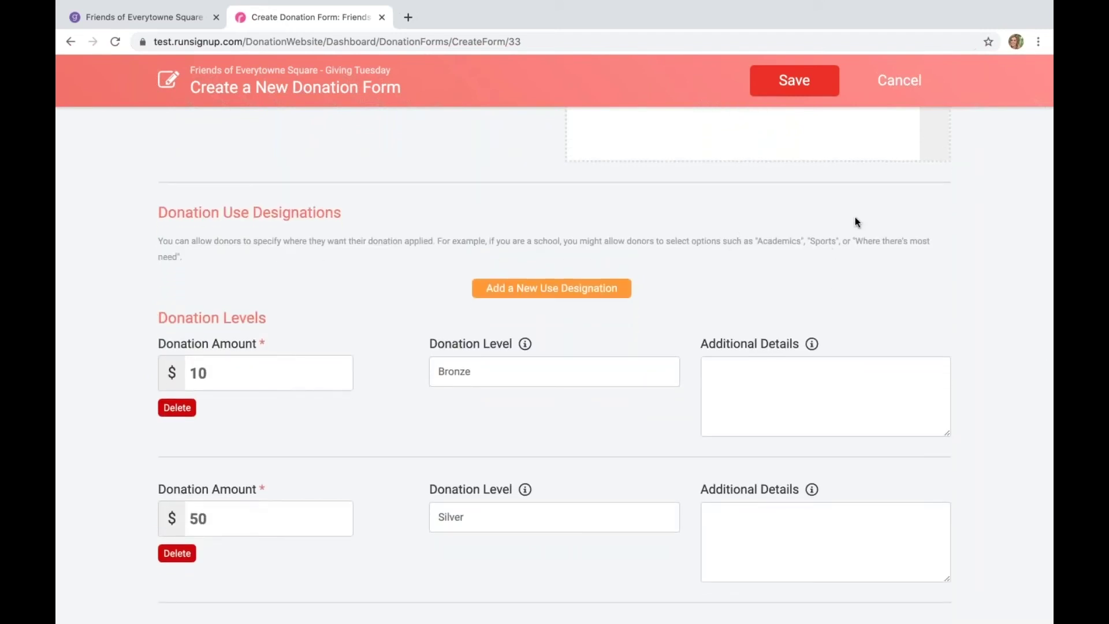
# - Set the first three donation level amounts to $25, $75 and $125
pyautogui.scroll(-1, 856, 221)
pyautogui.scroll(-2, 337, 261)
pyautogui.click(337, 243)
pyautogui.press('BackSpace')
pyautogui.press('BackSpace')
pyautogui.write('25')
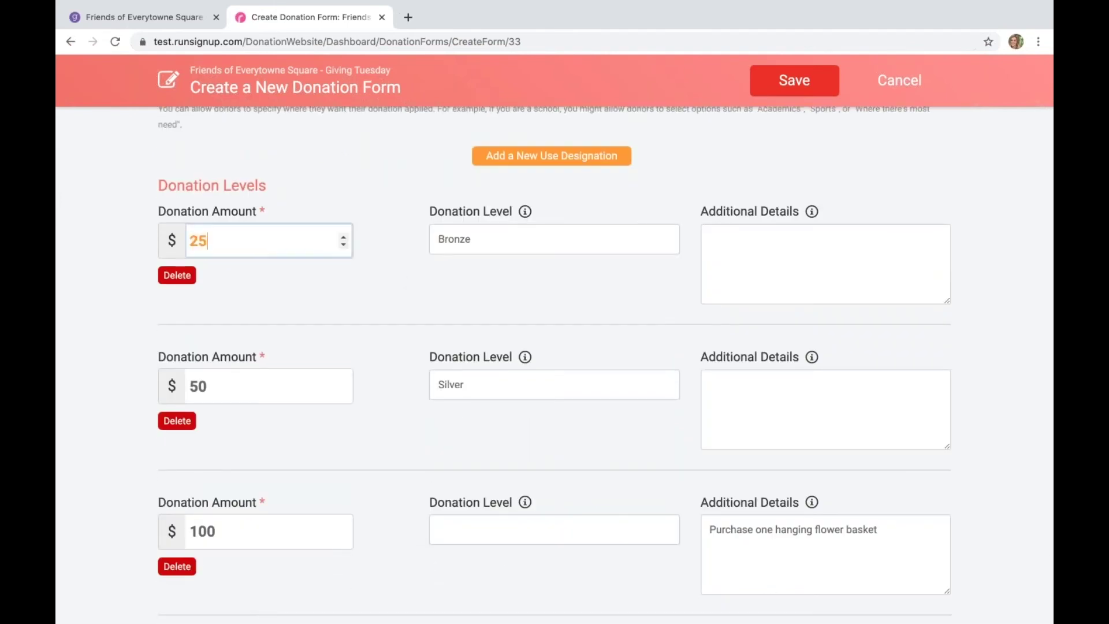
pyautogui.click(209, 386)
pyautogui.moveTo(202, 384); pyautogui.dragTo(182, 389)
pyautogui.write('75')
pyautogui.scroll(-2, 246, 402)
pyautogui.click(253, 428)
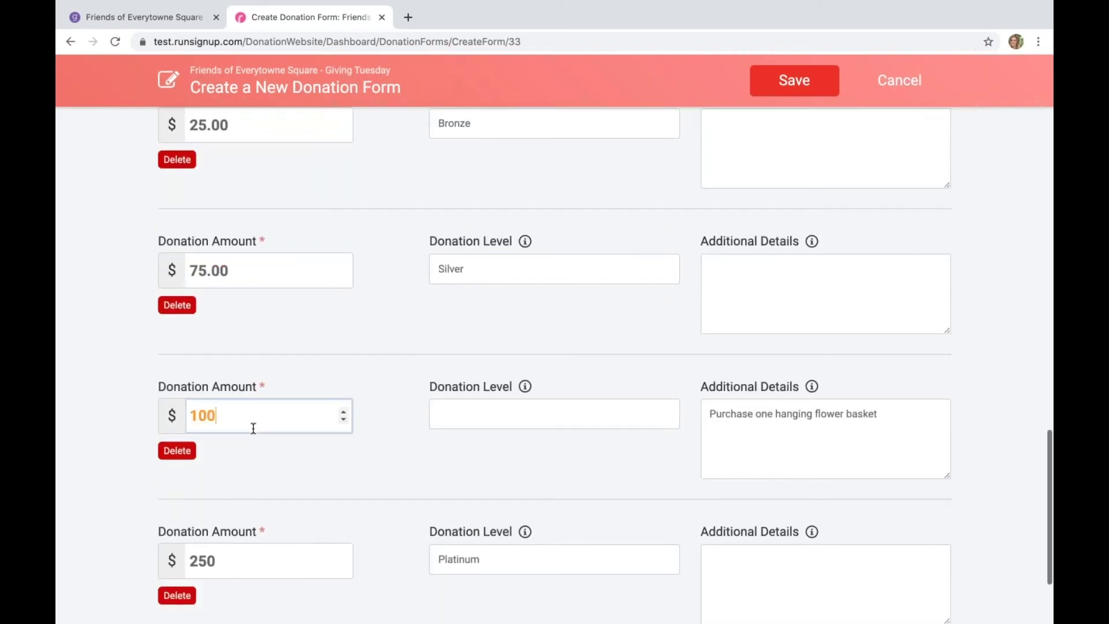
pyautogui.moveTo(218, 416); pyautogui.dragTo(179, 419)
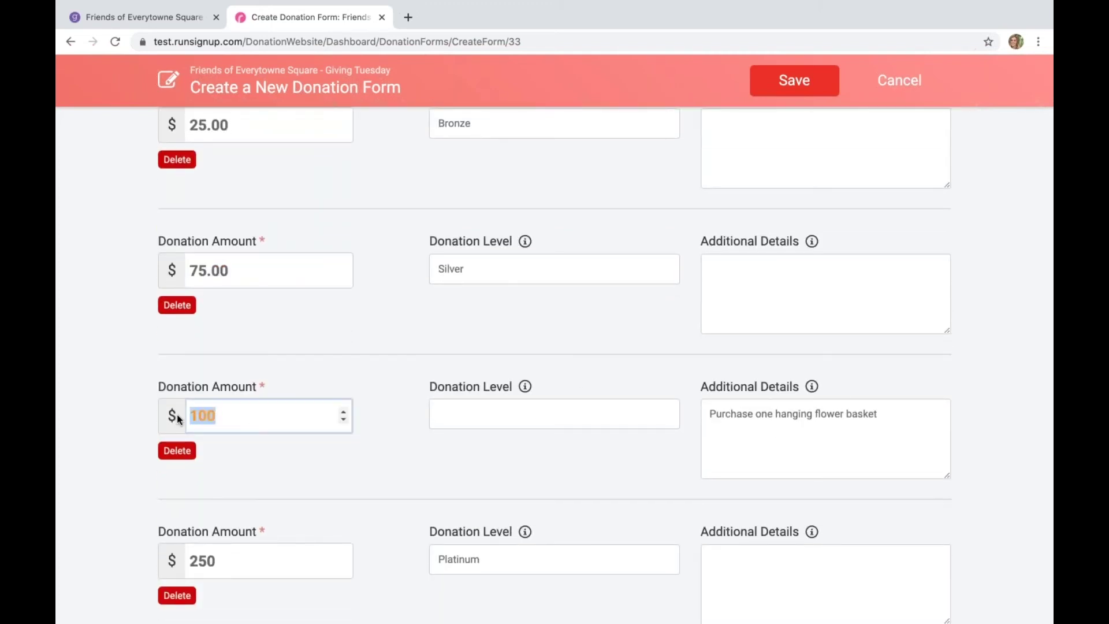
pyautogui.write('125')
# - Clear the Silver, Bronze and Platinum level names and the hanging flower basket details from the donation levels
pyautogui.moveTo(485, 270); pyautogui.dragTo(421, 265)
pyautogui.press('BackSpace')
pyautogui.scroll(3, 530, 205)
pyautogui.doubleClick(530, 206)
pyautogui.press('BackSpace')
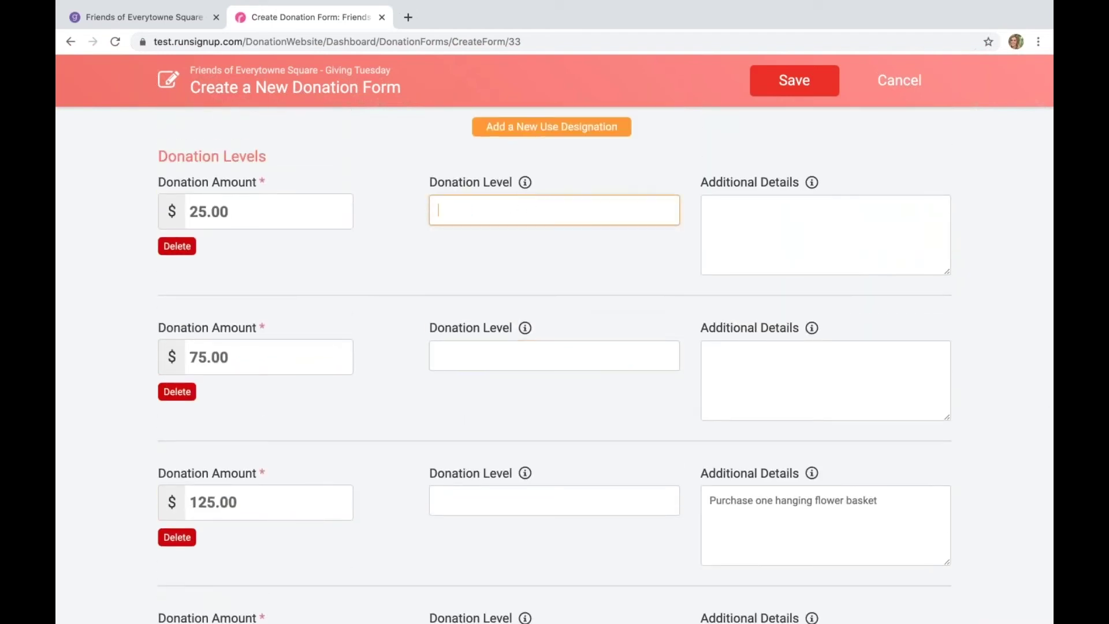
pyautogui.scroll(-3, 899, 379)
pyautogui.moveTo(899, 377); pyautogui.dragTo(685, 375)
pyautogui.press('BackSpace')
pyautogui.scroll(-2, 547, 371)
pyautogui.moveTo(488, 423); pyautogui.dragTo(403, 421)
pyautogui.press('BackSpace')
pyautogui.click(369, 371)
pyautogui.click(280, 430)
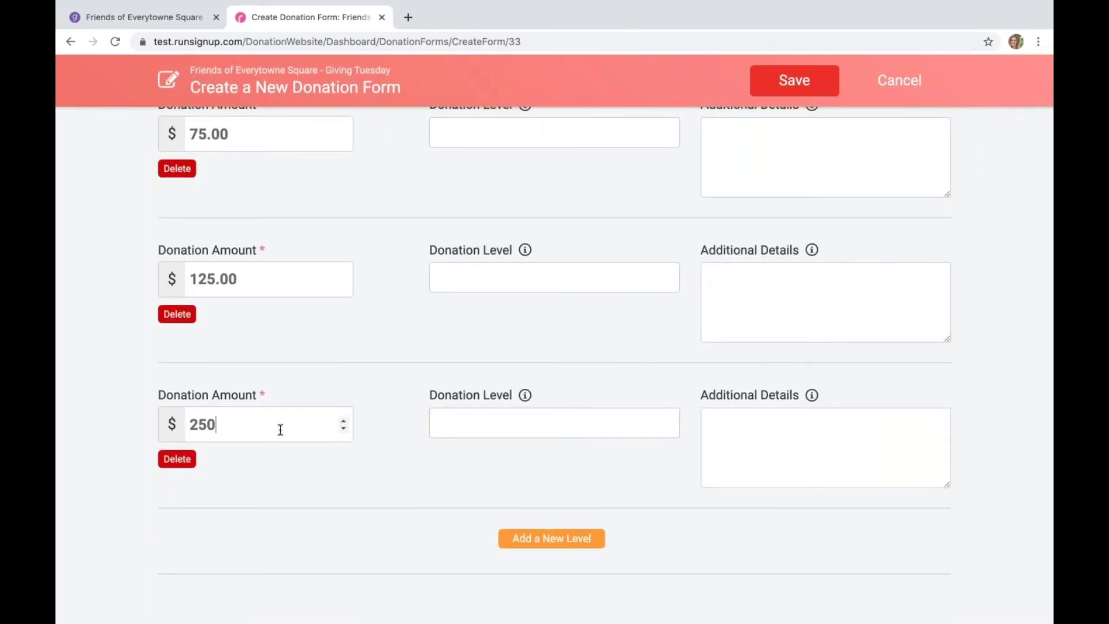
pyautogui.click(467, 375)
# - Save the form, changing its custom URL ending to NationalParksRecreationMonthJuly so that it is unique
pyautogui.click(793, 82)
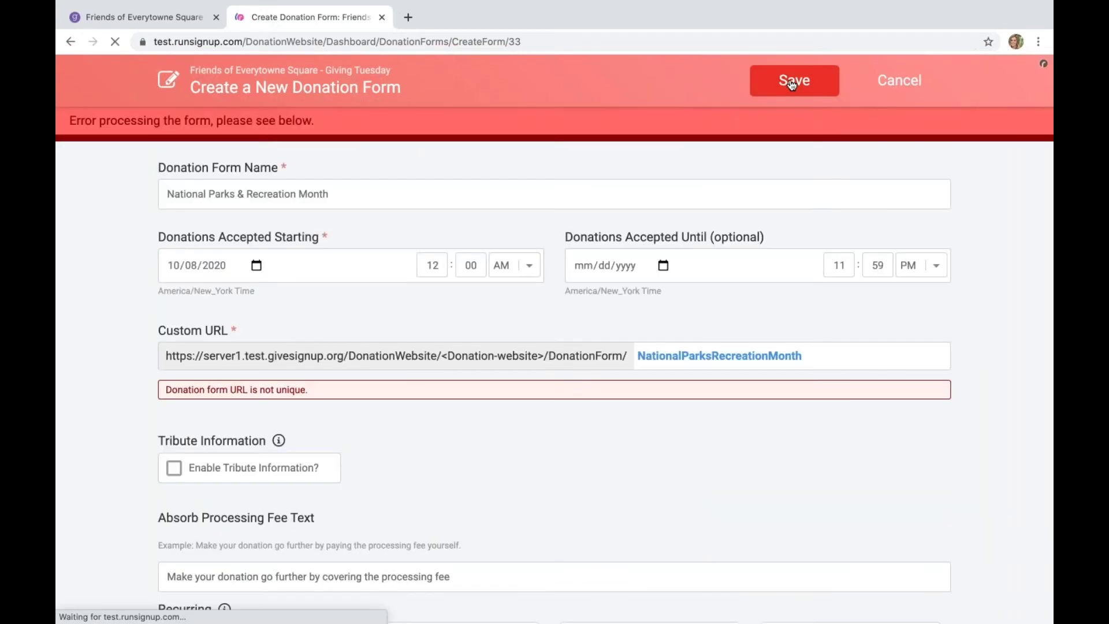
pyautogui.click(824, 357)
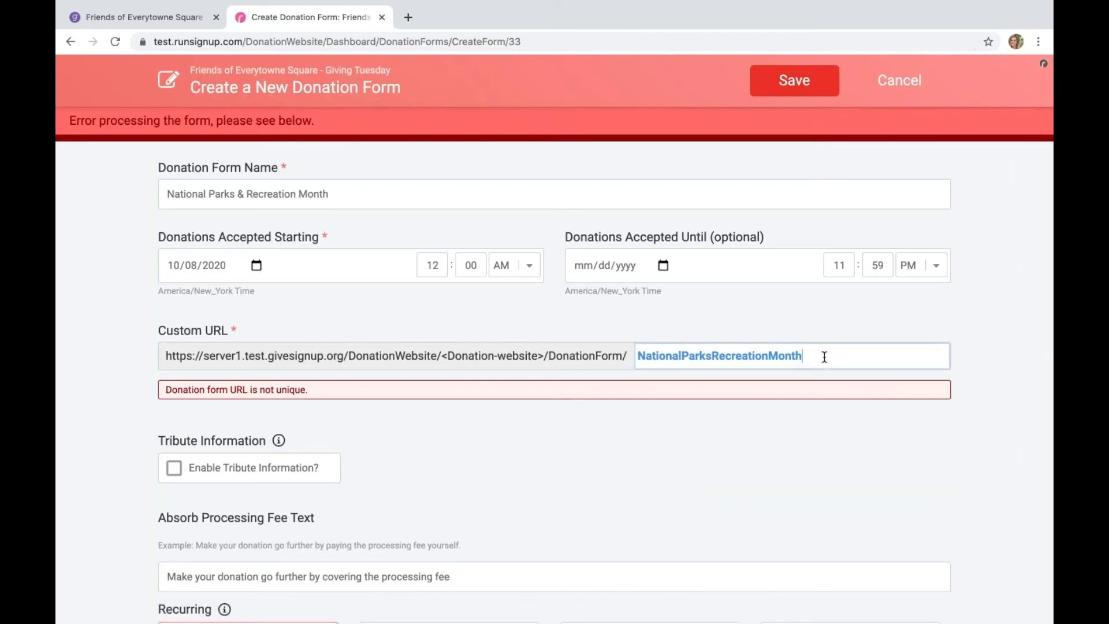
pyautogui.write('July')
pyautogui.click(814, 81)
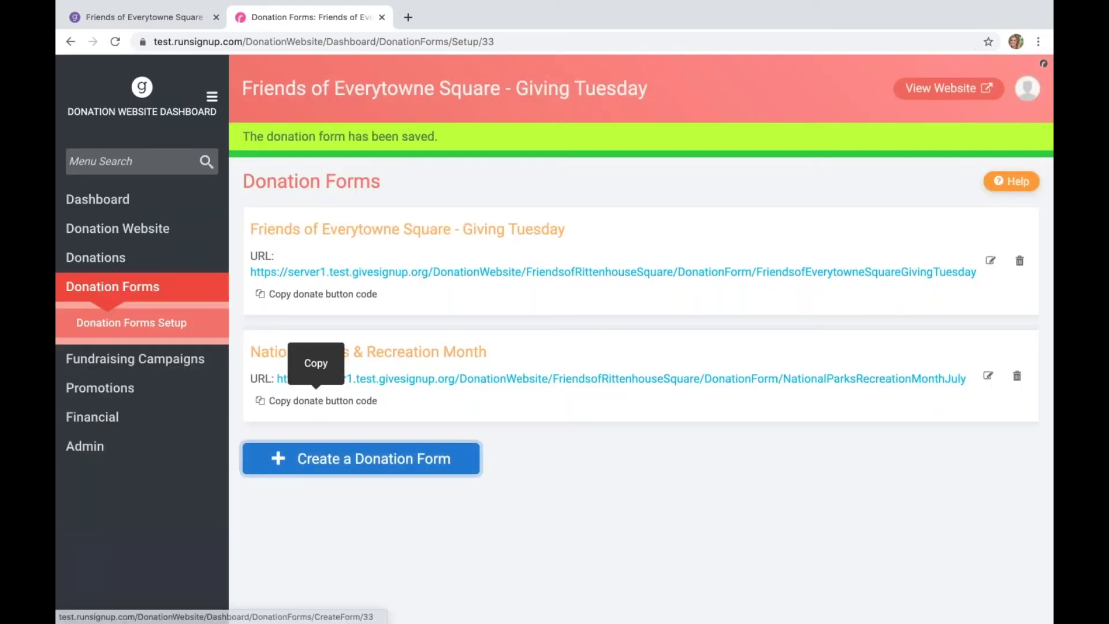
# - Open the public page of the National Parks & Recreation Month form and look over its message and donation amounts
pyautogui.click(705, 383)
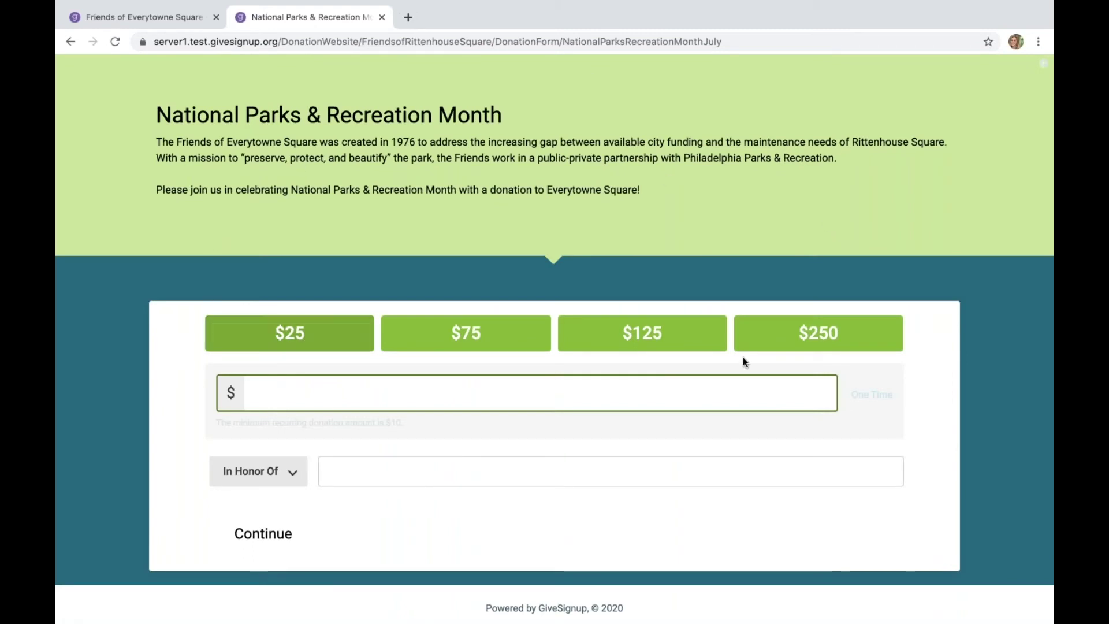
pyautogui.scroll(-1, 840, 400)
pyautogui.scroll(1, 840, 400)
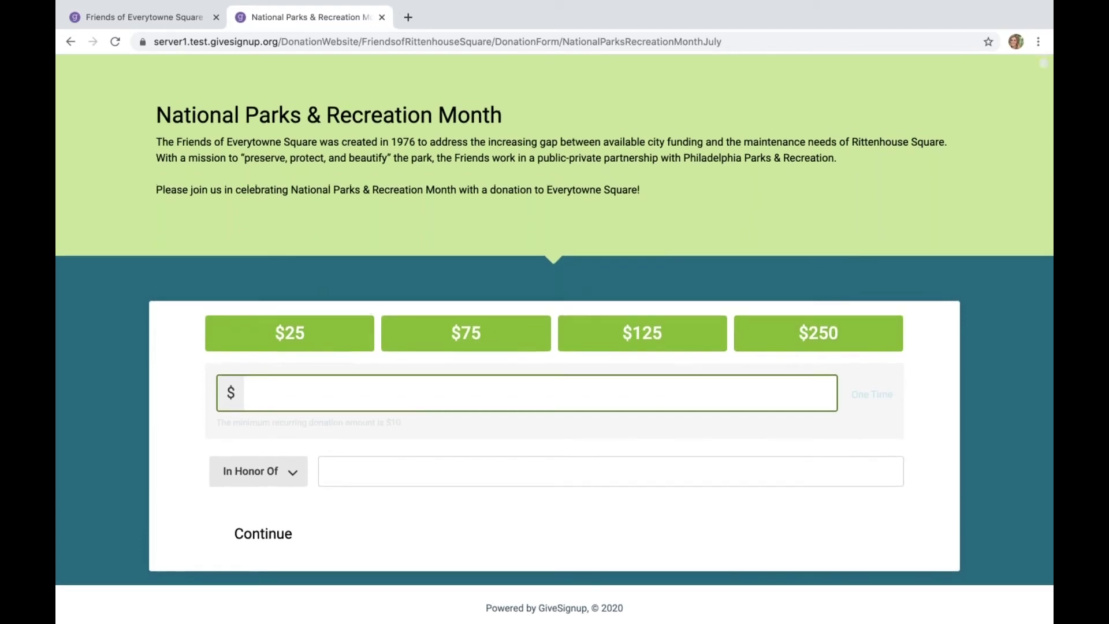
# - Select the $125 donation without an honoree and continue to review the donation cart and payment information
pyautogui.click(364, 397)
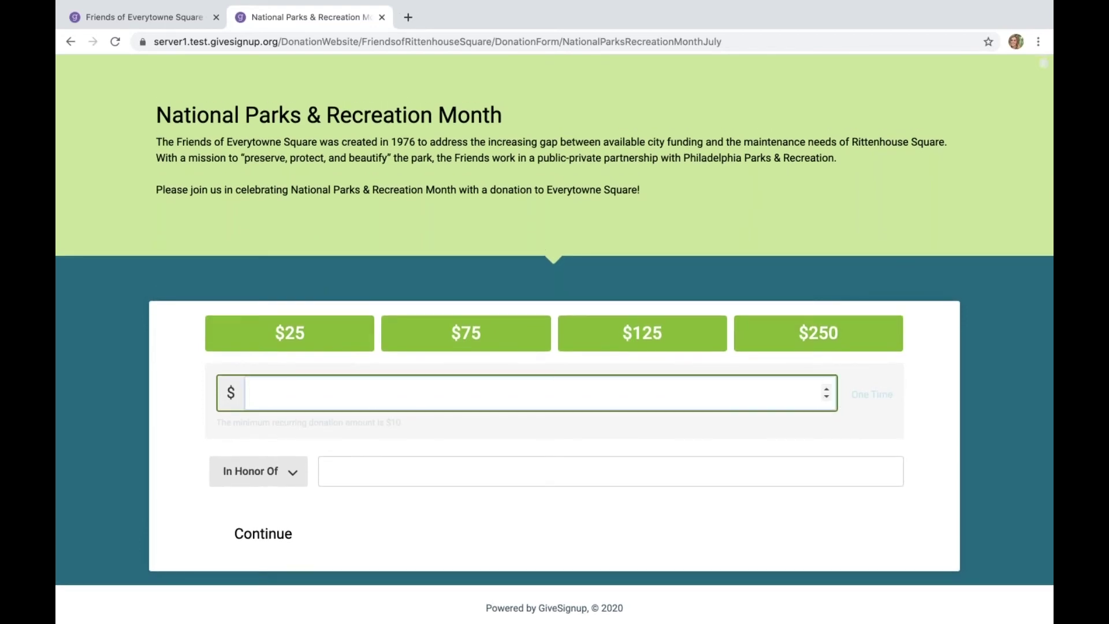
pyautogui.click(650, 338)
pyautogui.click(390, 471)
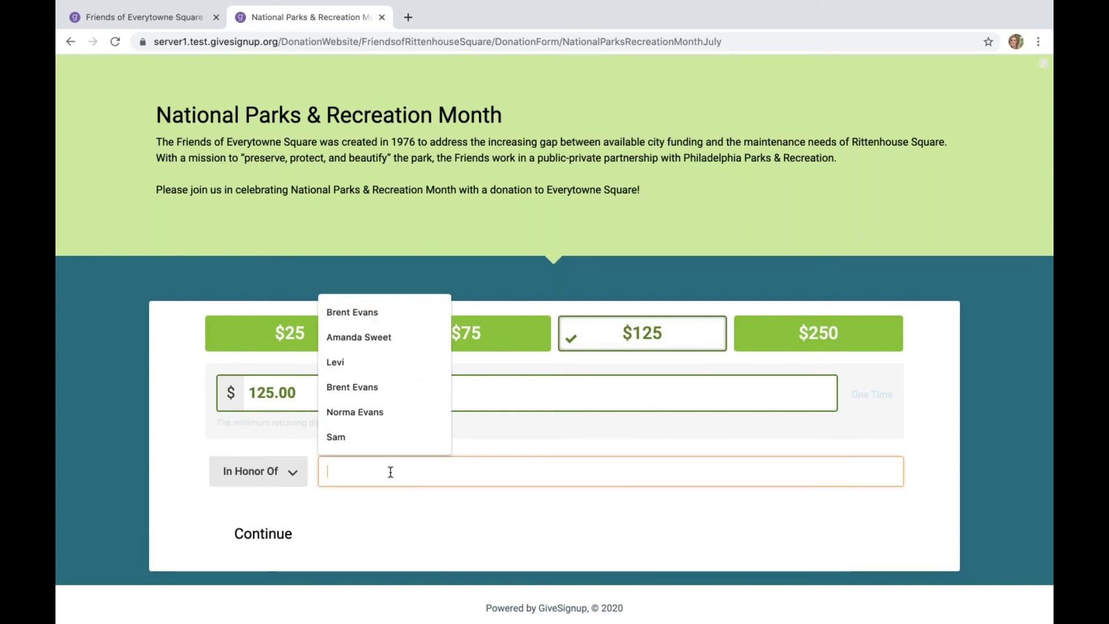
pyautogui.click(260, 535)
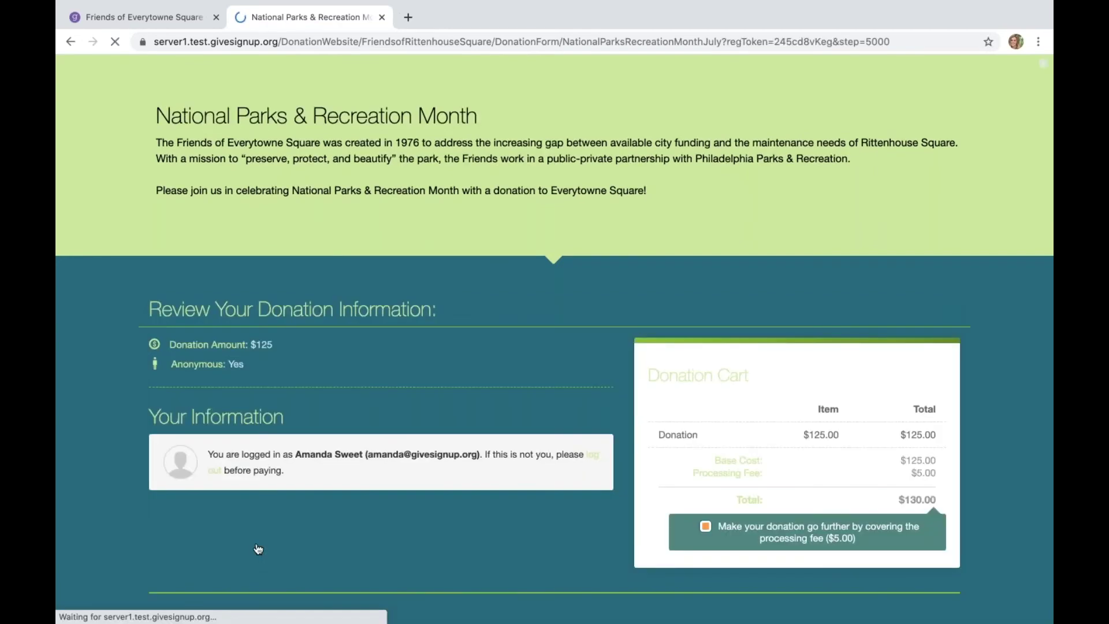
pyautogui.scroll(-2, 815, 261)
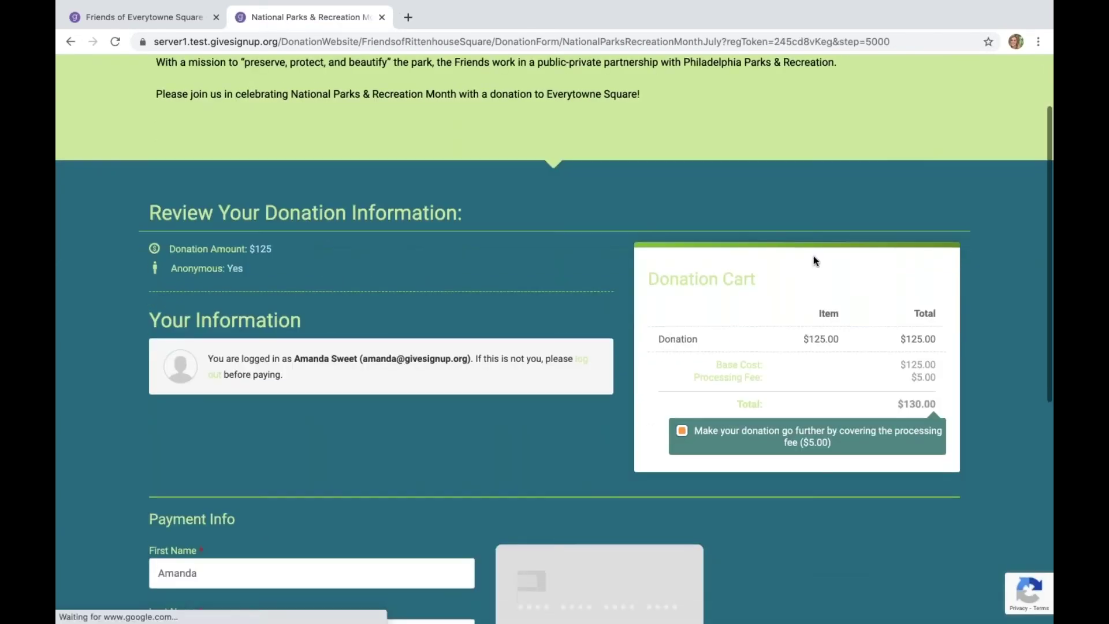
pyautogui.scroll(-5, 828, 423)
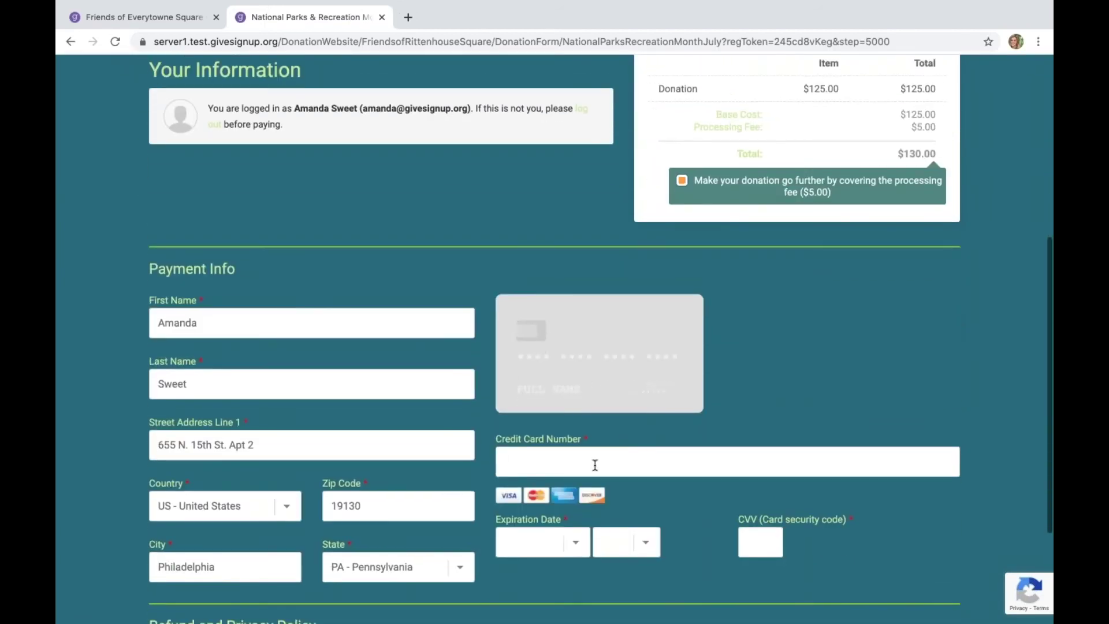
# - Fill in the credit card number and expiration date from the saved card and enter the card's CVV security code
pyautogui.click(595, 466)
pyautogui.click(588, 487)
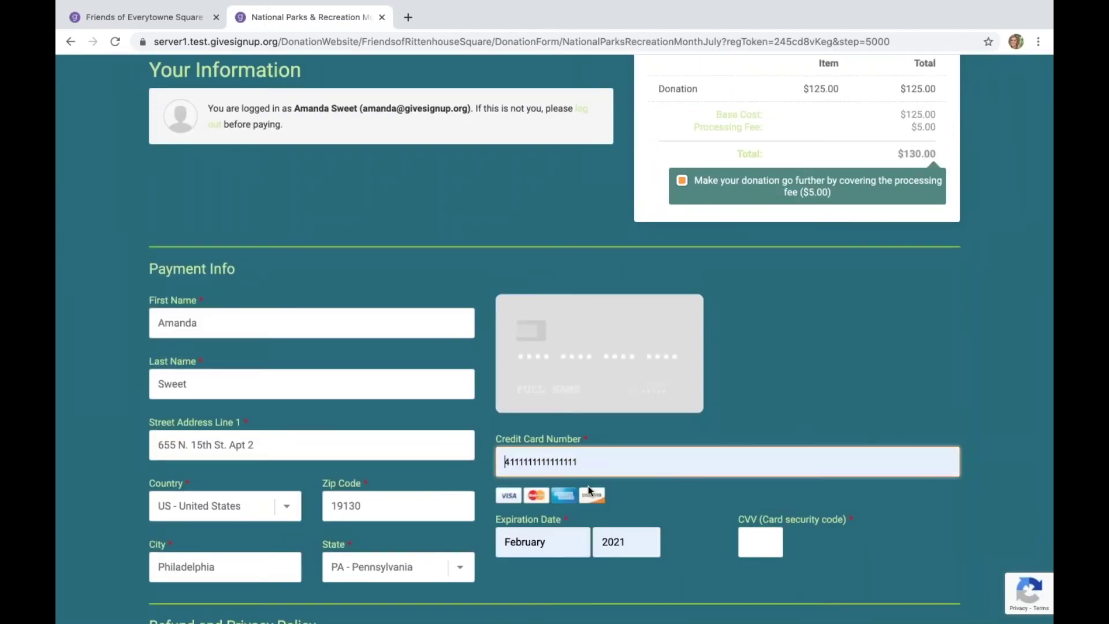
pyautogui.scroll(-3, 588, 487)
pyautogui.click(757, 376)
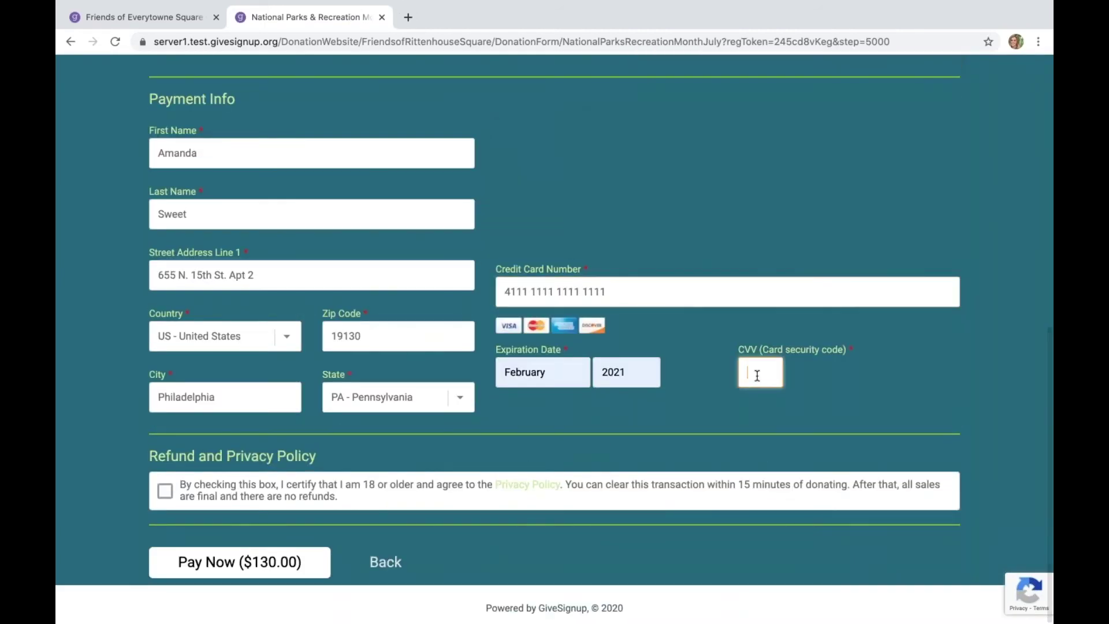
pyautogui.write('123')
# - Agree to the refund and privacy policy, pay the $130.00 donation and dismiss the prompt to share it with friends
pyautogui.click(165, 491)
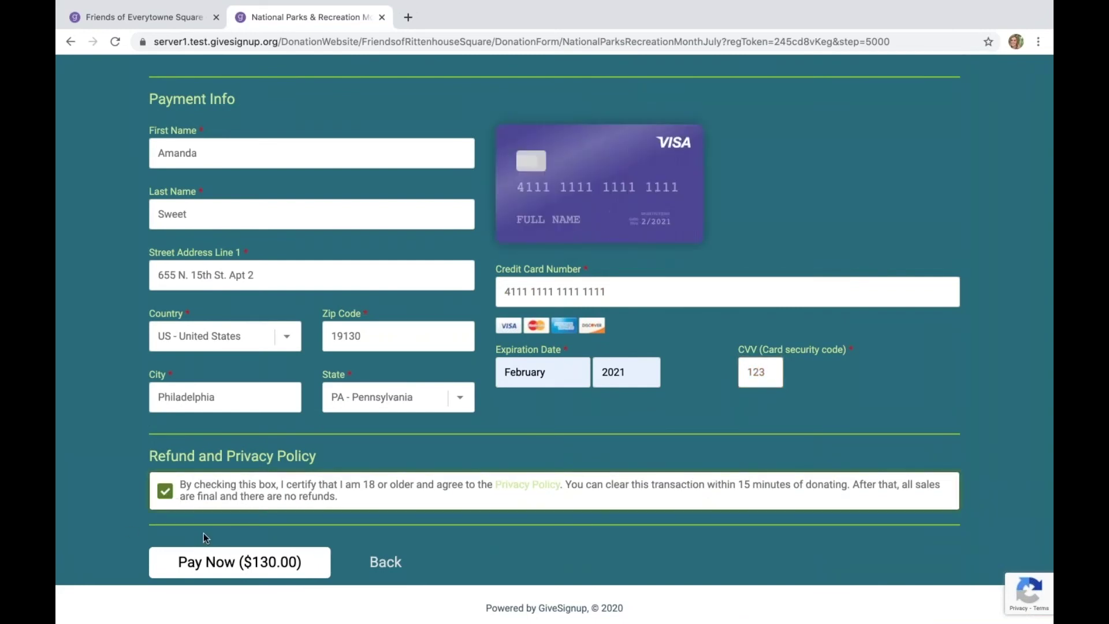
pyautogui.click(203, 561)
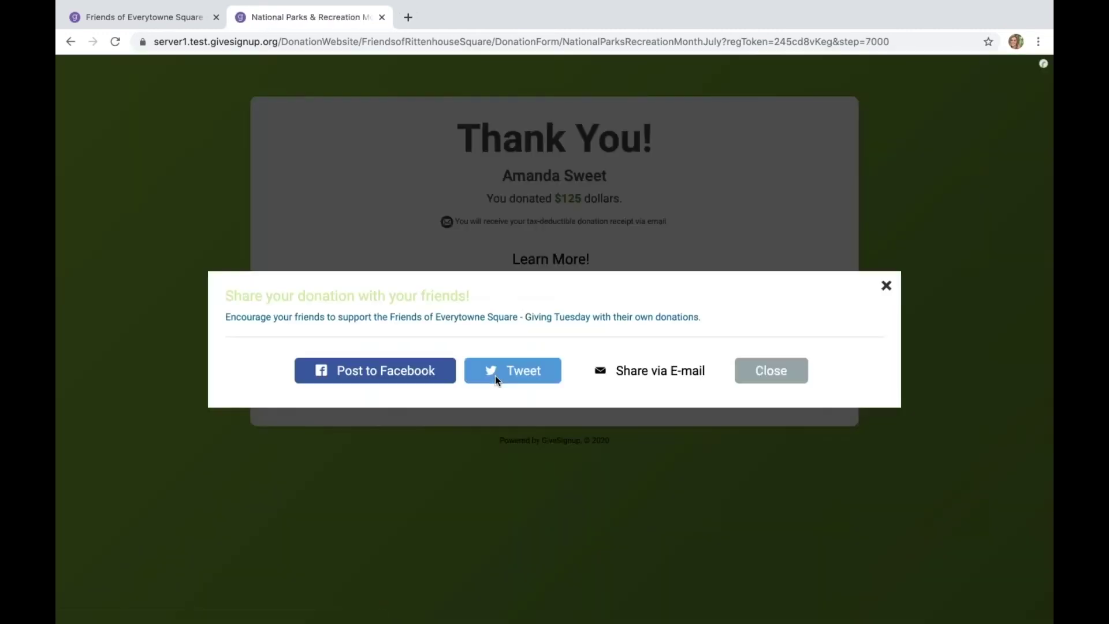
pyautogui.click(886, 286)
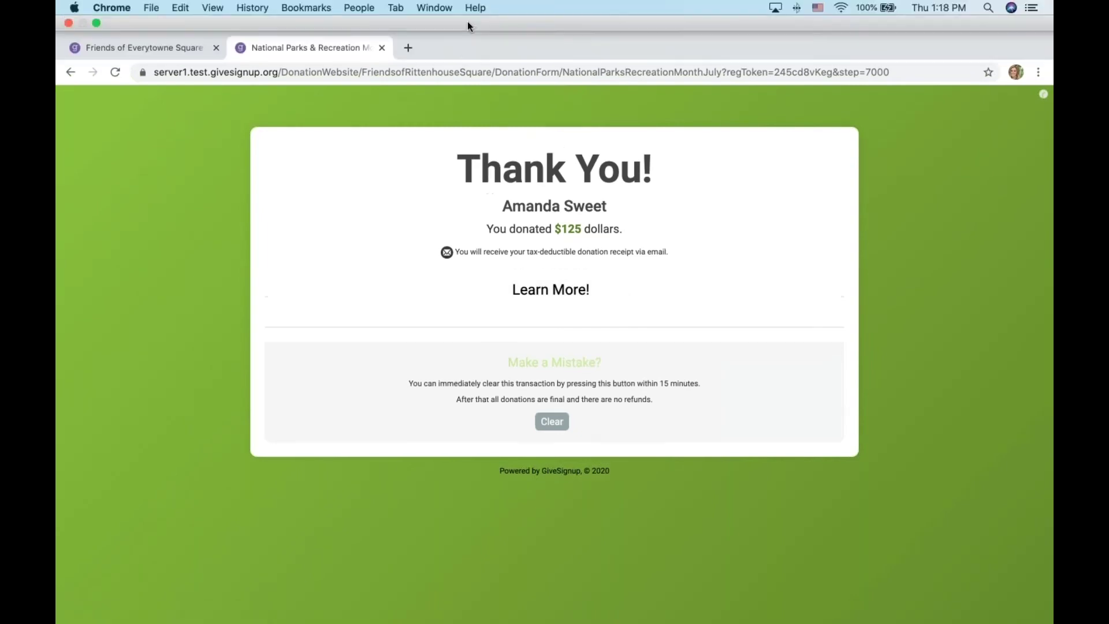
pyautogui.moveTo(120, 3)
pyautogui.moveTo(99, 23)
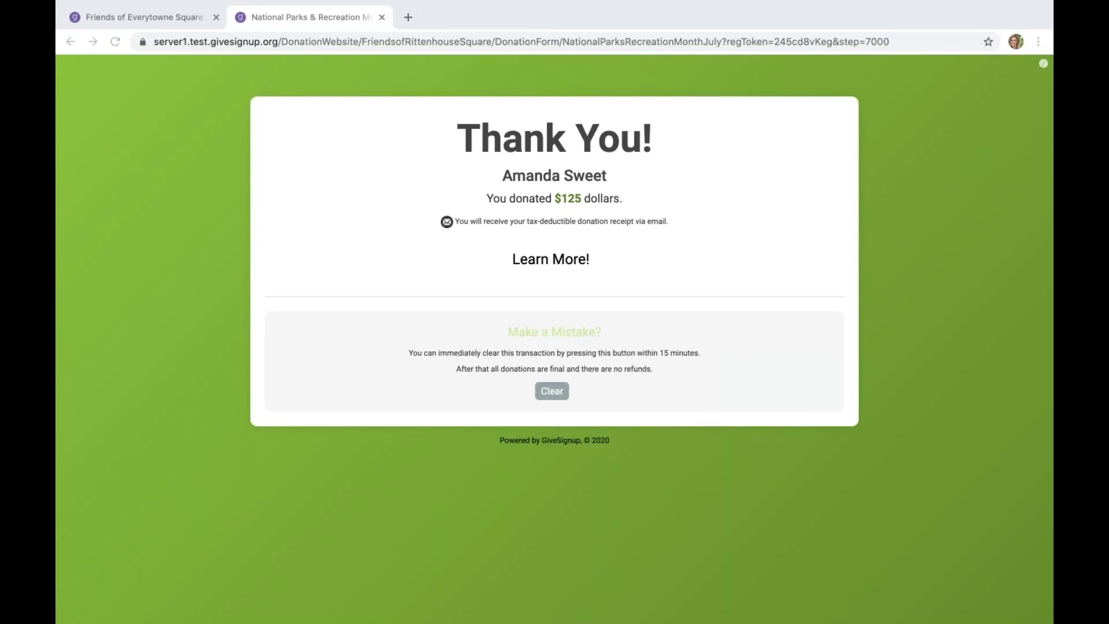
pyautogui.click(317, 253)
pyautogui.click(160, 17)
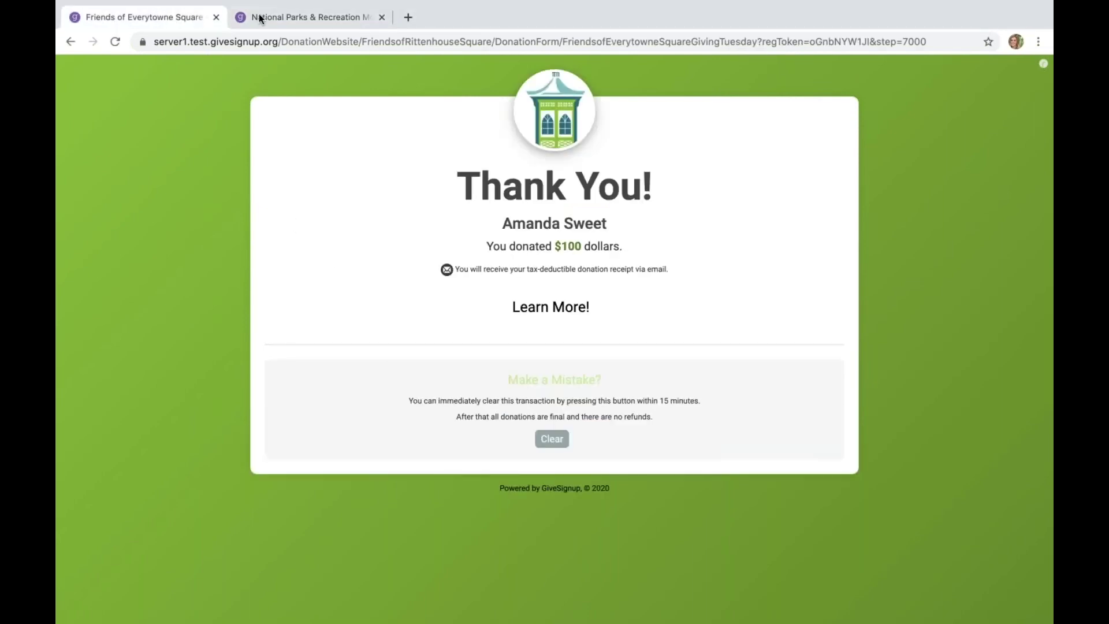
pyautogui.click(259, 18)
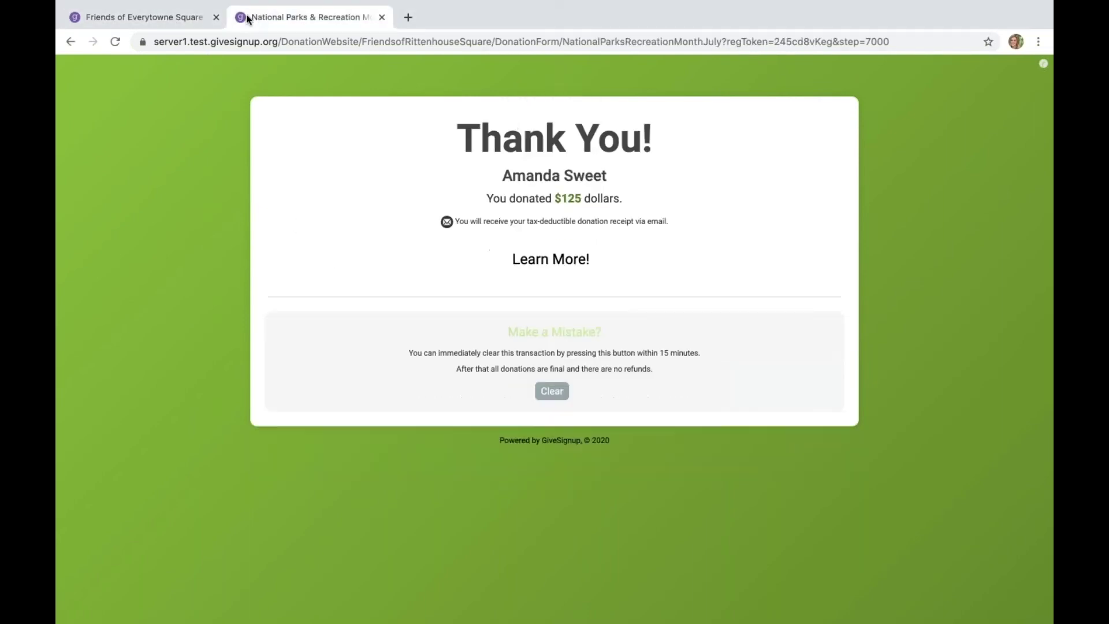
# - Go back from the donation confirmation through the checkout pages to the Donation Forms setup page in the dashboard
pyautogui.click(69, 43)
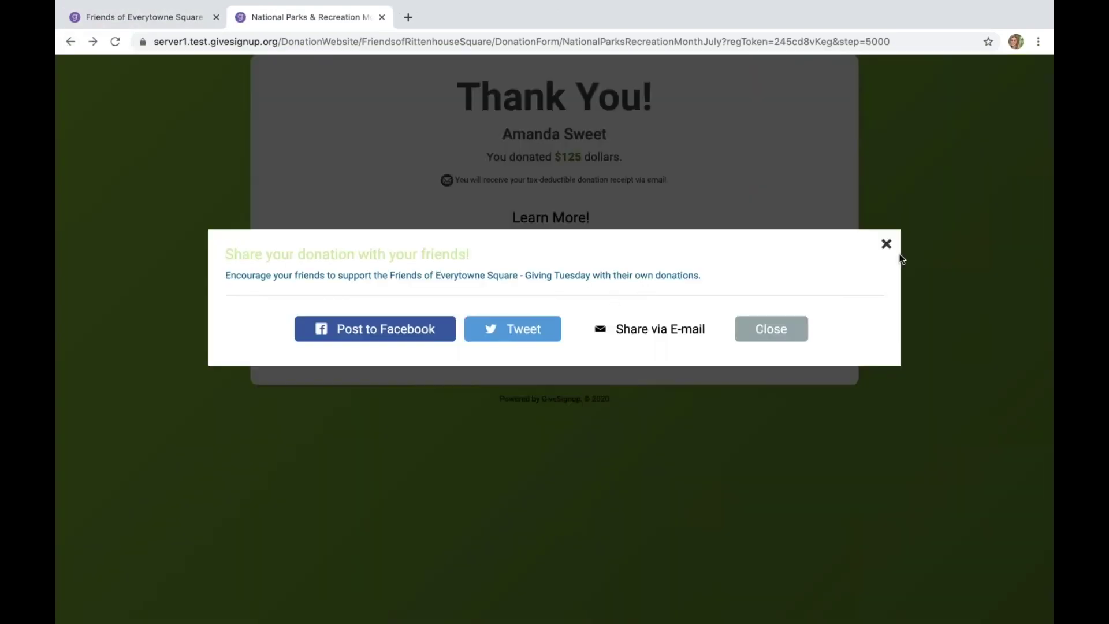
pyautogui.click(887, 244)
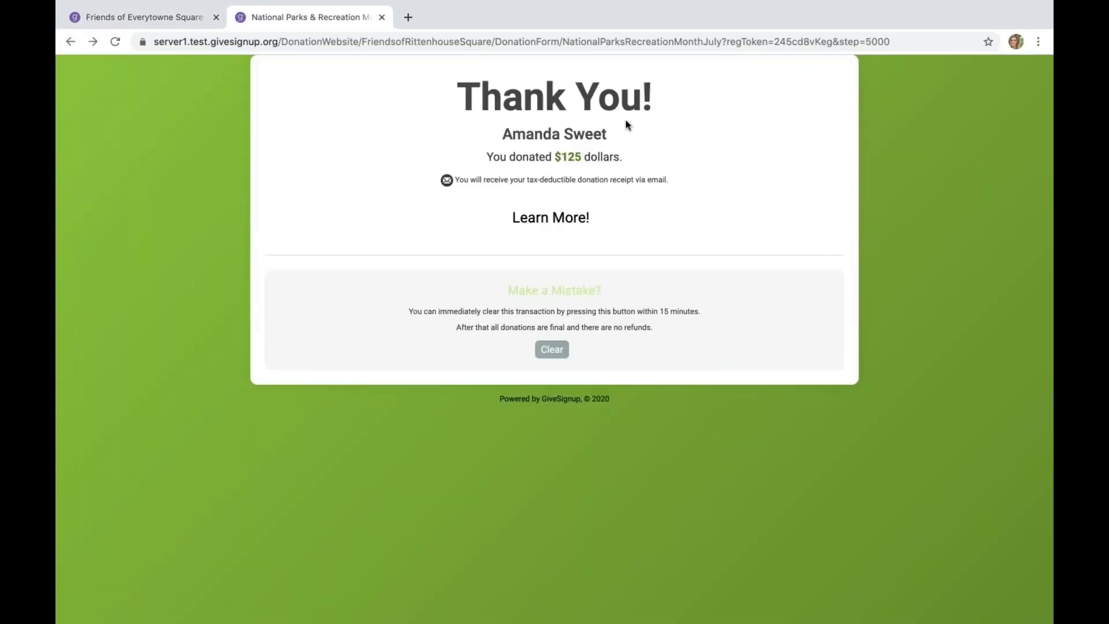
pyautogui.click(70, 42)
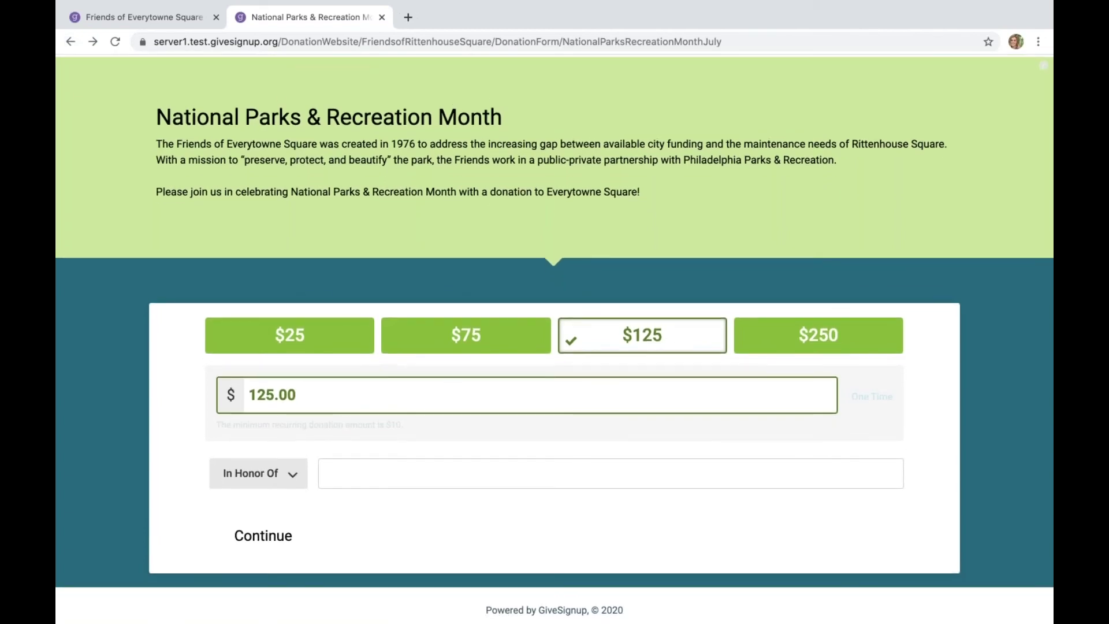
pyautogui.click(70, 42)
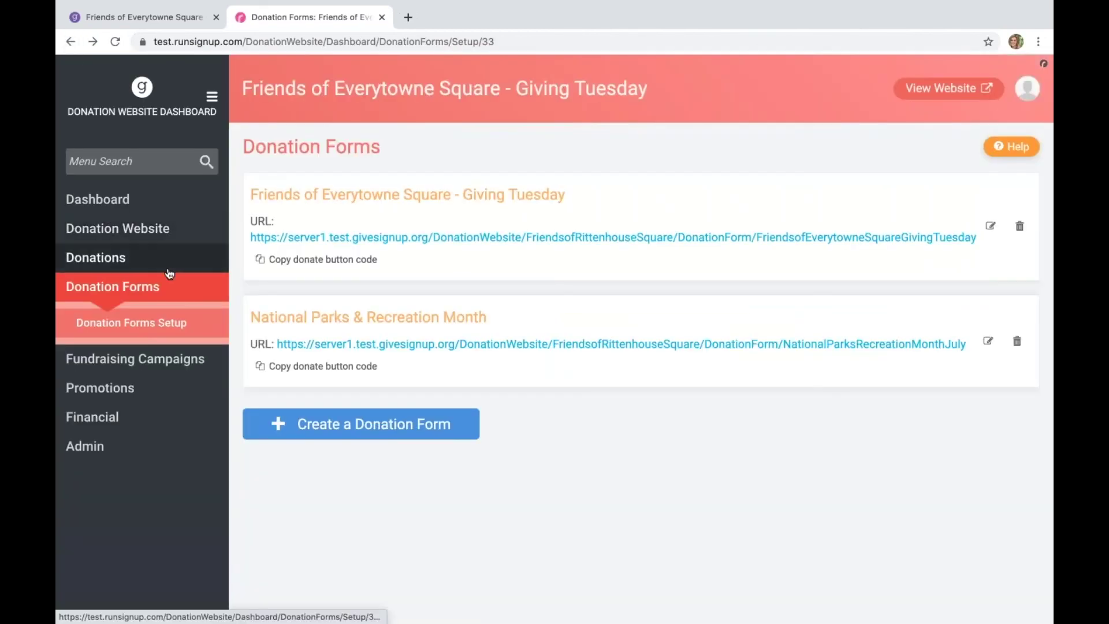
# - Open the donation website's Page Theme settings and look through the available color schemes down to the custom color scheme option
pyautogui.click(149, 259)
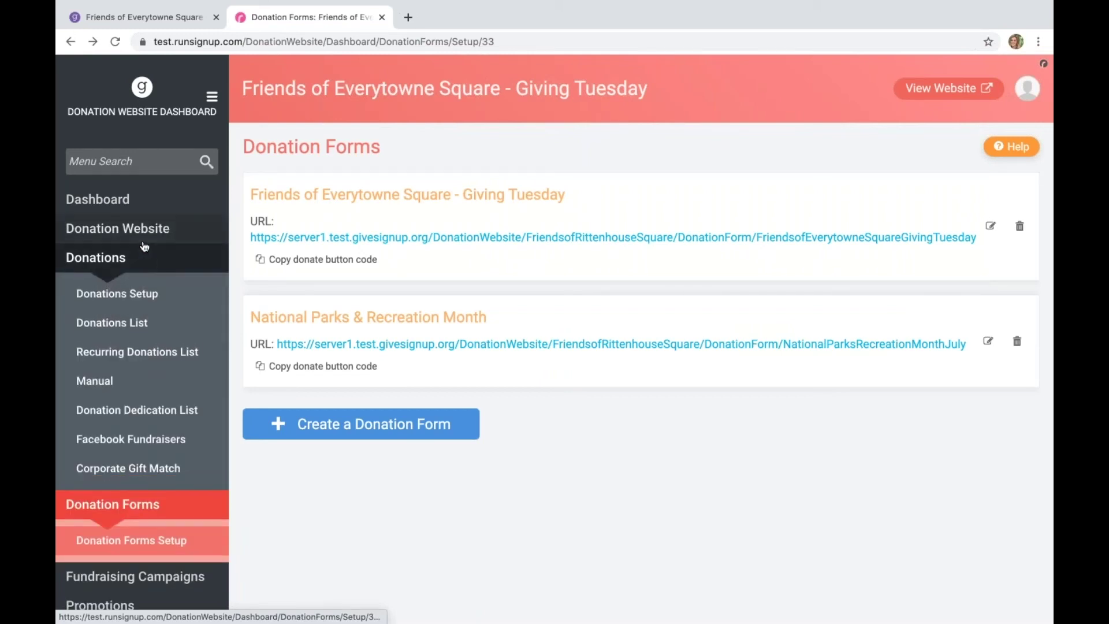
pyautogui.click(144, 245)
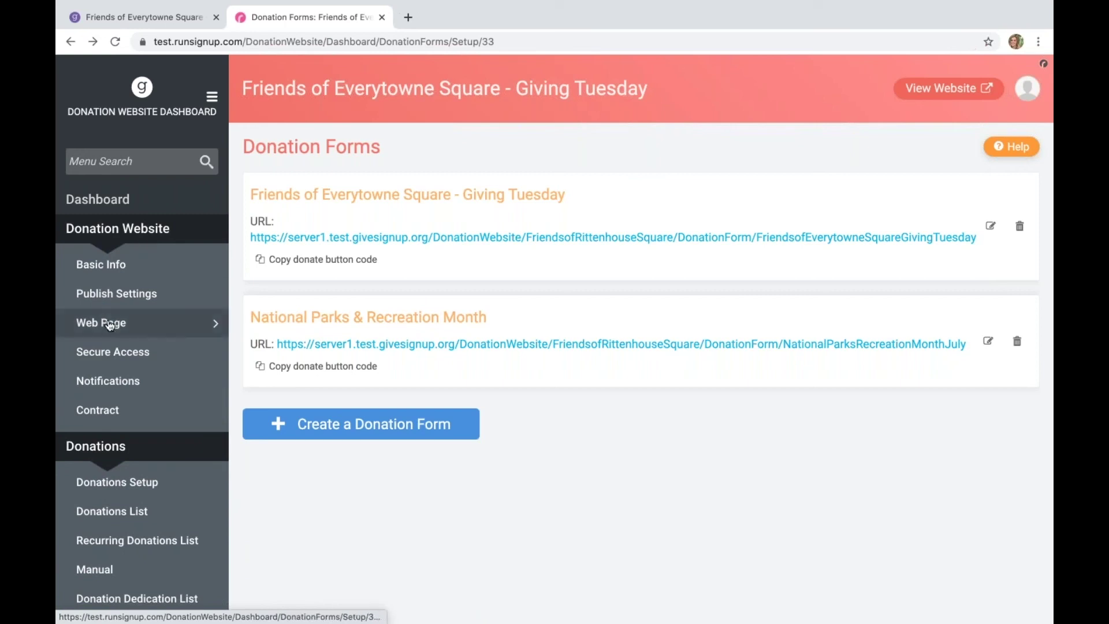
pyautogui.moveTo(110, 323)
pyautogui.click(326, 413)
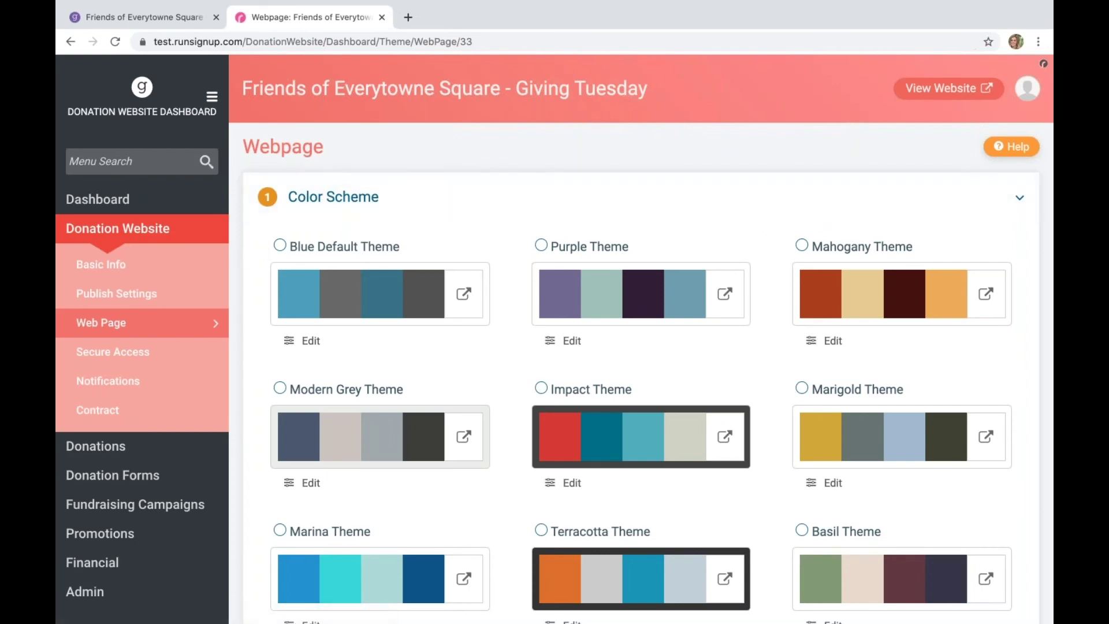
pyautogui.scroll(-2, 578, 355)
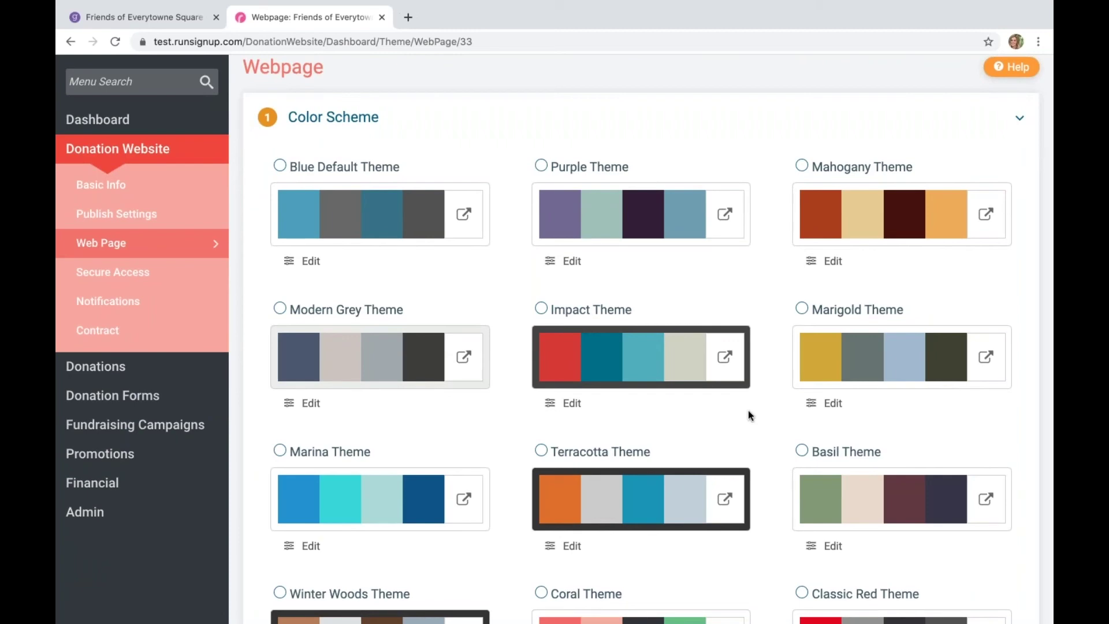
pyautogui.scroll(-10, 728, 398)
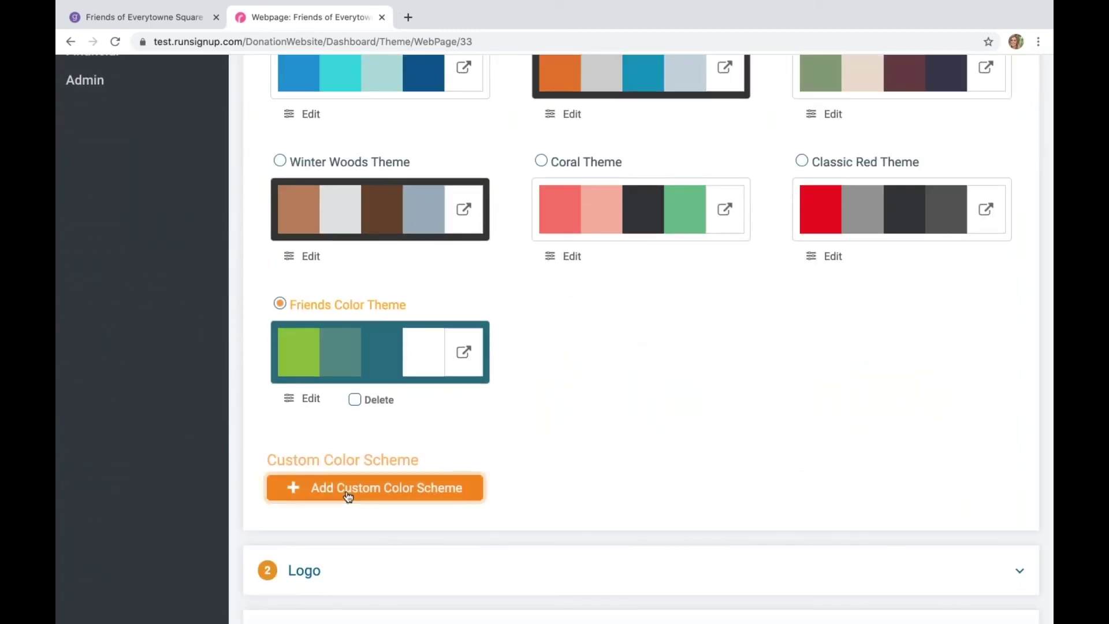
# - Open the custom color scheme editor, inspect the Background Color and Color 1 pickers, and cancel without saving
pyautogui.click(348, 495)
pyautogui.click(316, 305)
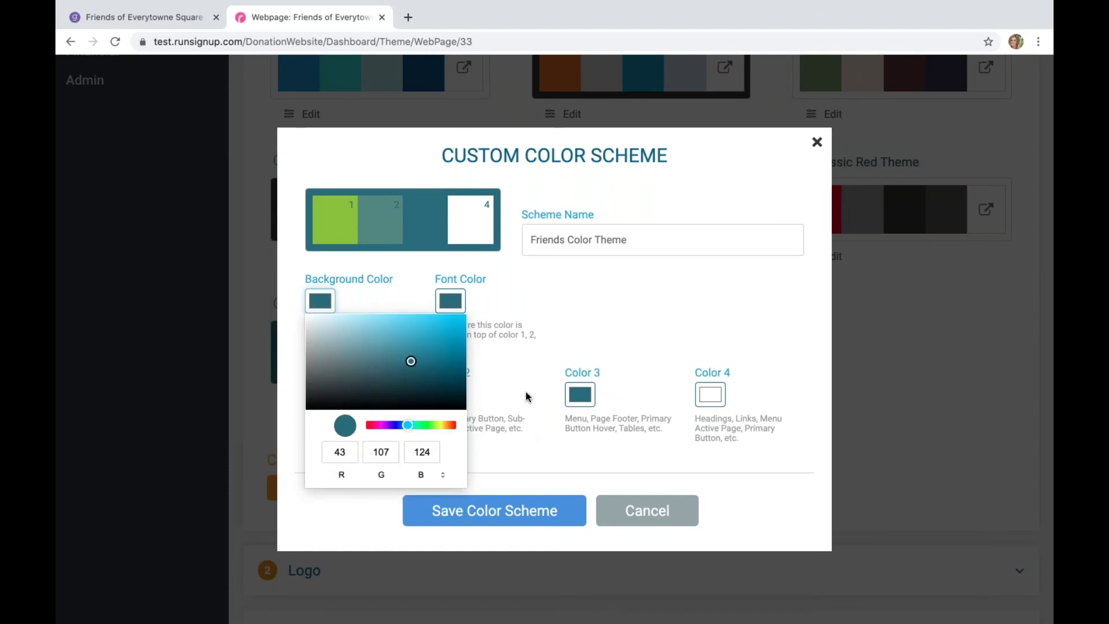
pyautogui.click(546, 335)
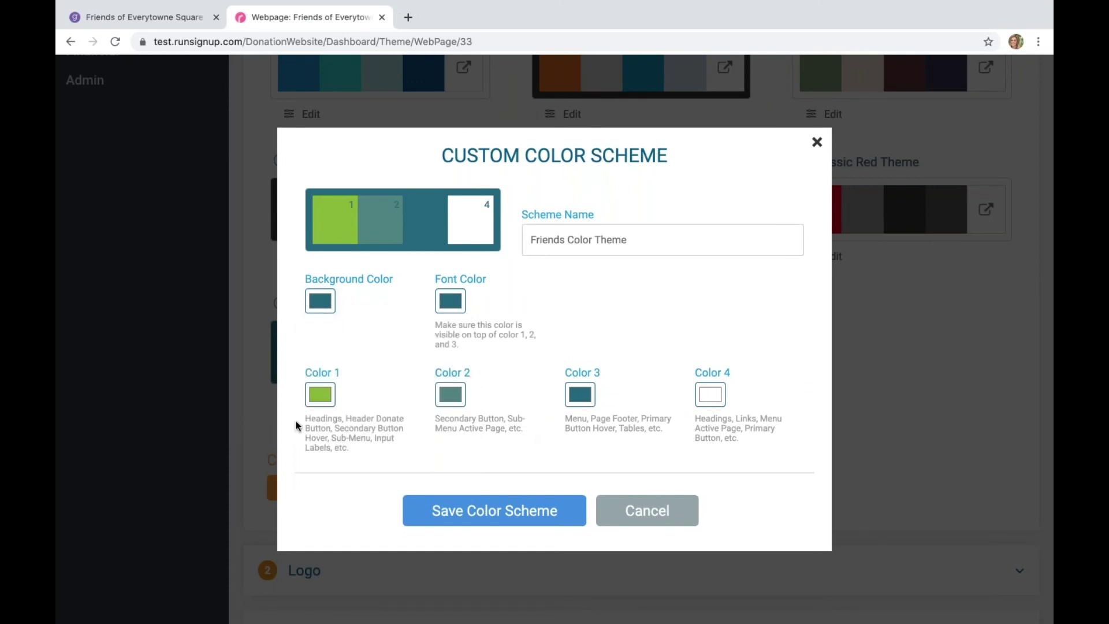
pyautogui.click(319, 398)
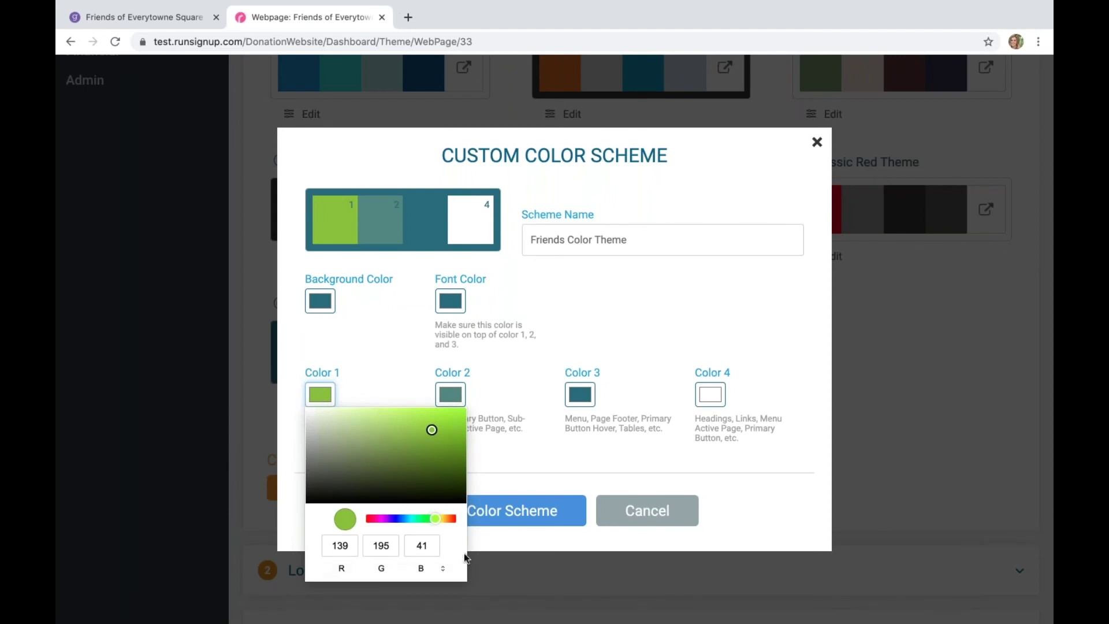
pyautogui.click(569, 333)
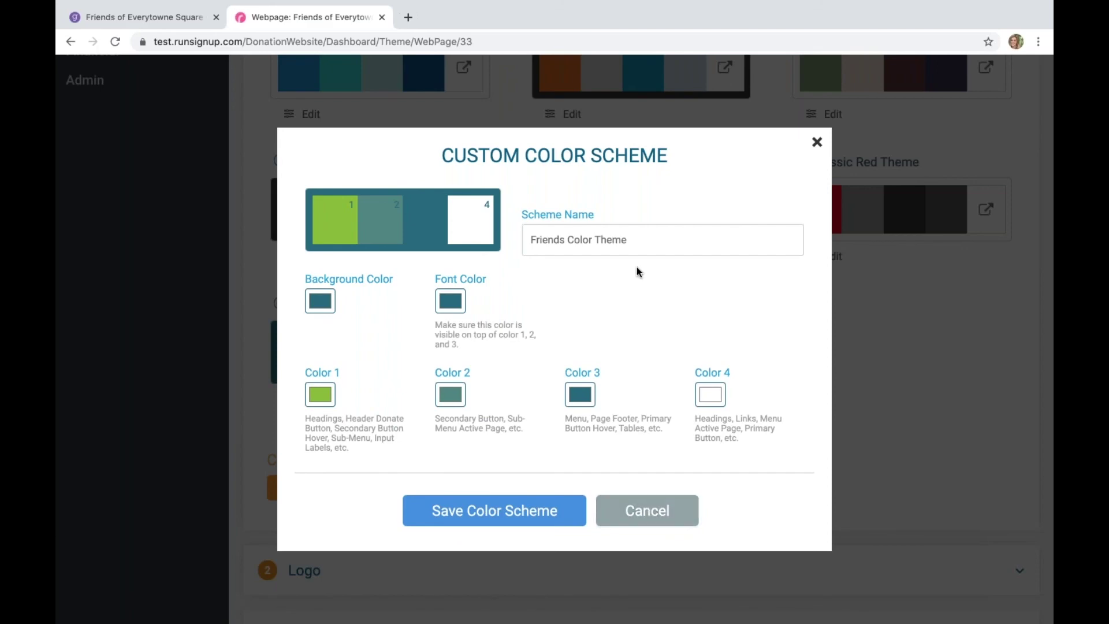
pyautogui.click(644, 511)
# - Return to Donation Forms Setup, leaving the Webpage settings without saving changes
pyautogui.scroll(5, 646, 412)
pyautogui.scroll(10, 646, 411)
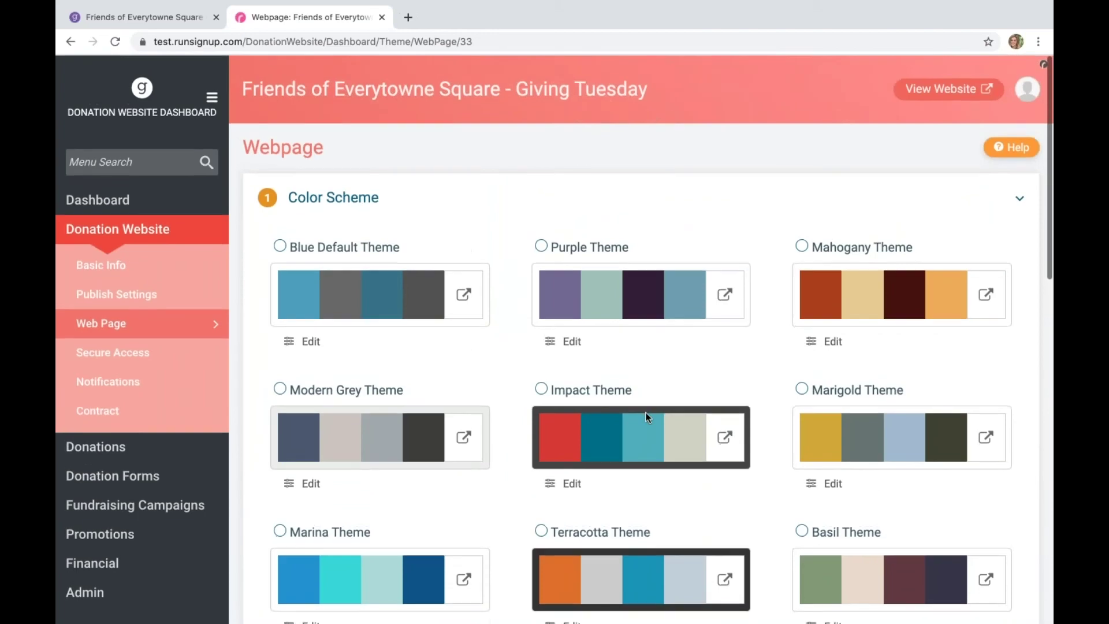
pyautogui.click(138, 479)
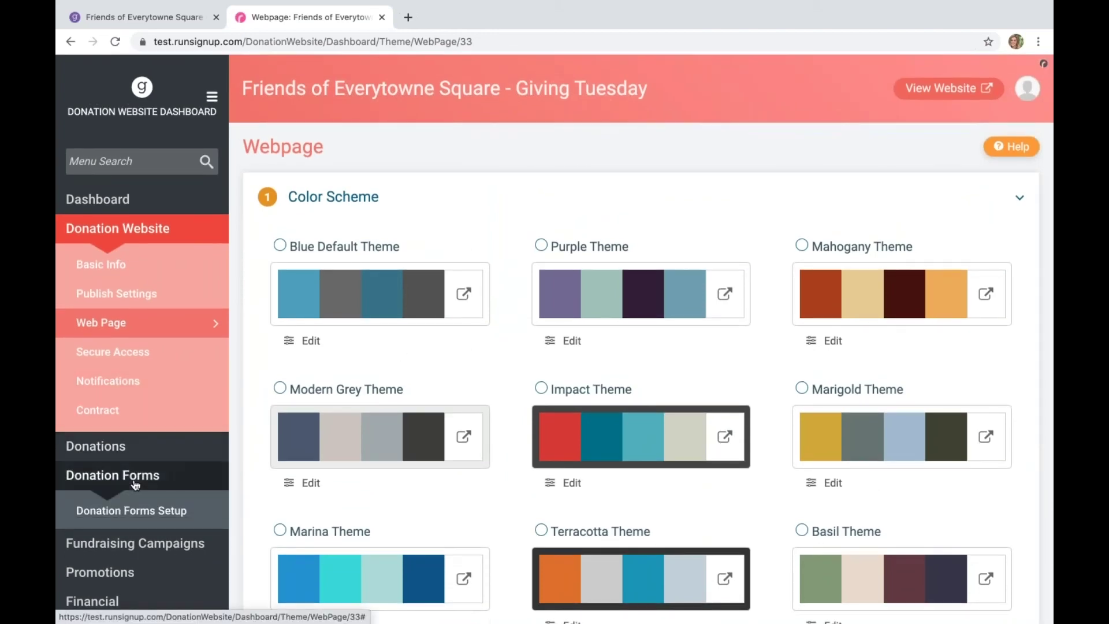
pyautogui.scroll(-2, 136, 484)
pyautogui.scroll(-1, 135, 484)
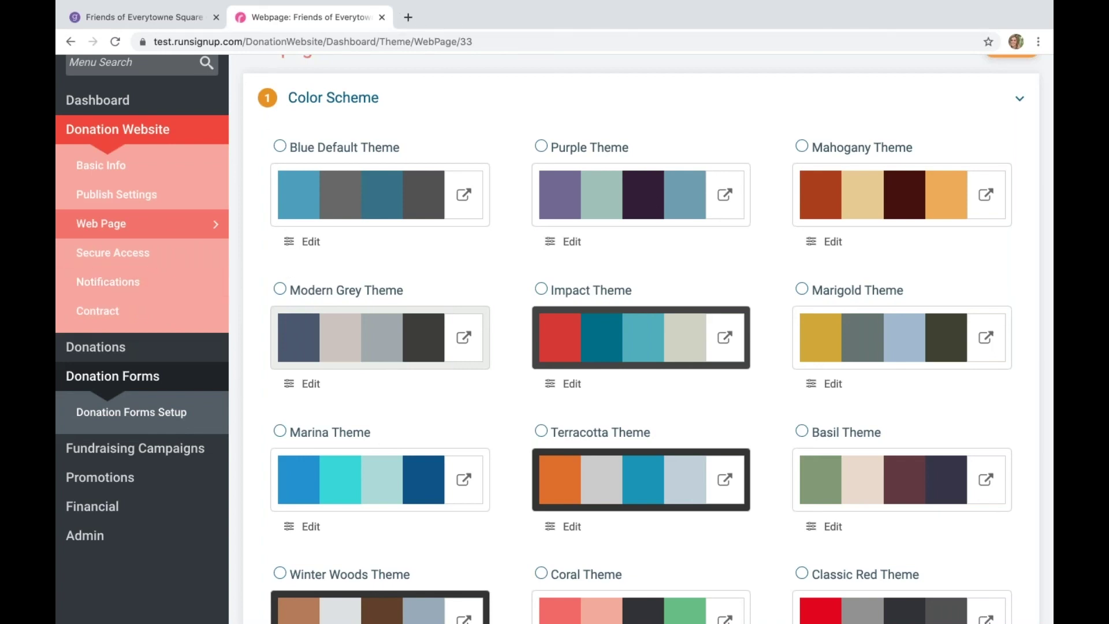
pyautogui.click(186, 403)
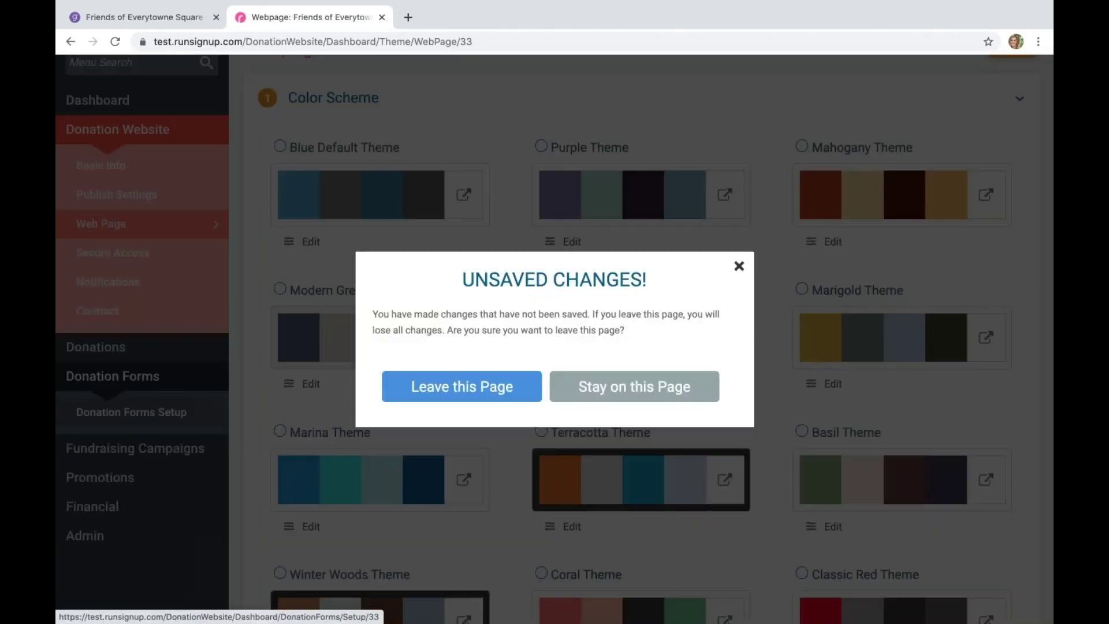
pyautogui.click(468, 379)
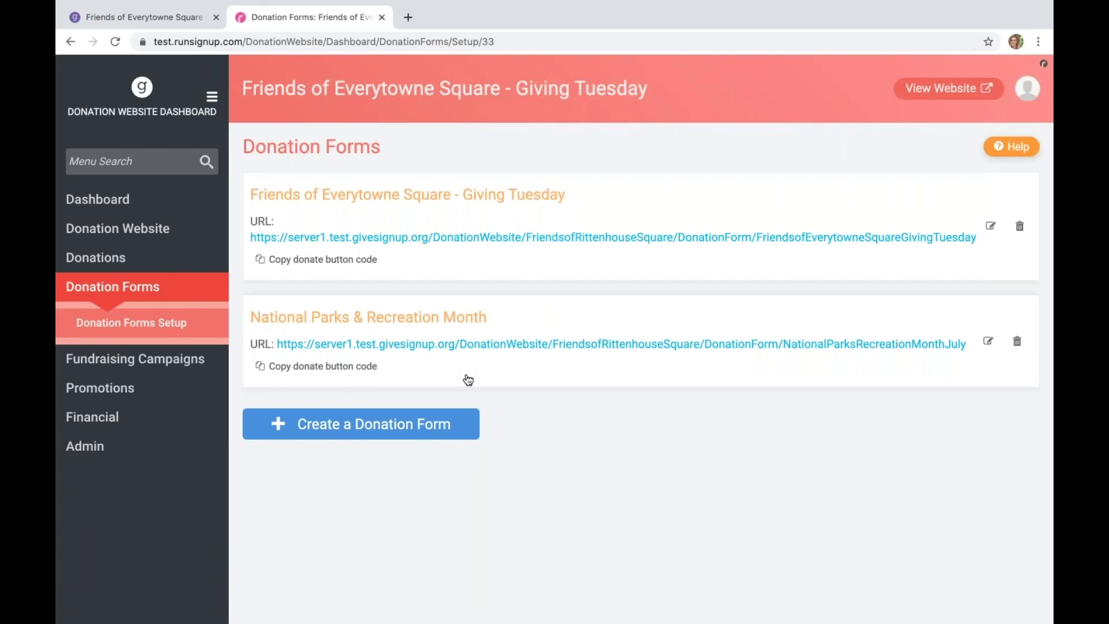
# - Open the Domains setup page for the donation website's web page
pyautogui.click(146, 257)
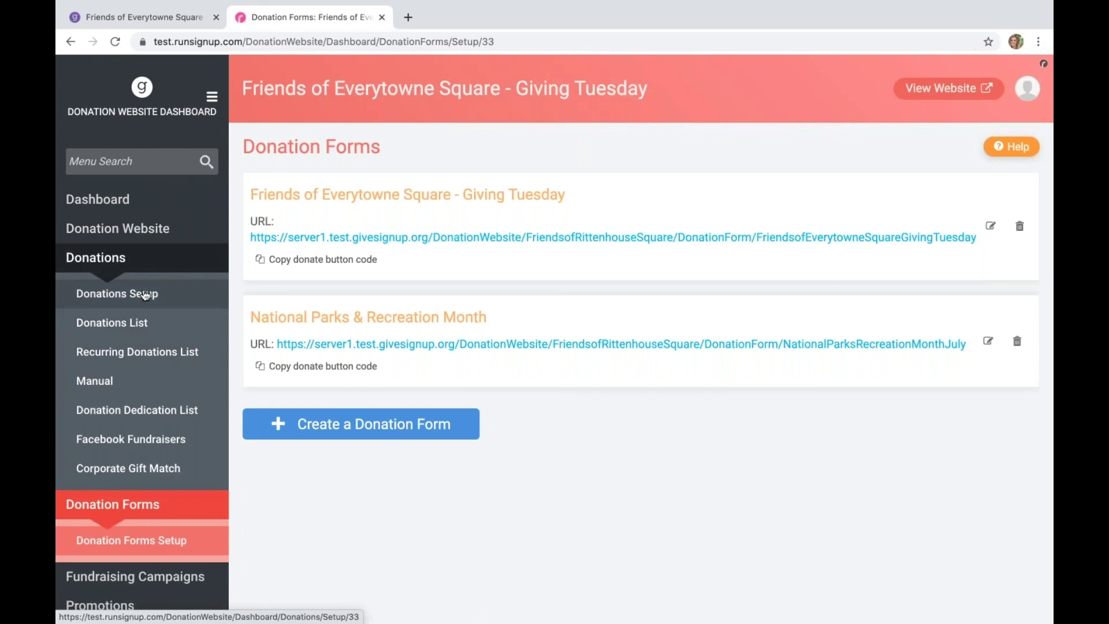
pyautogui.click(136, 238)
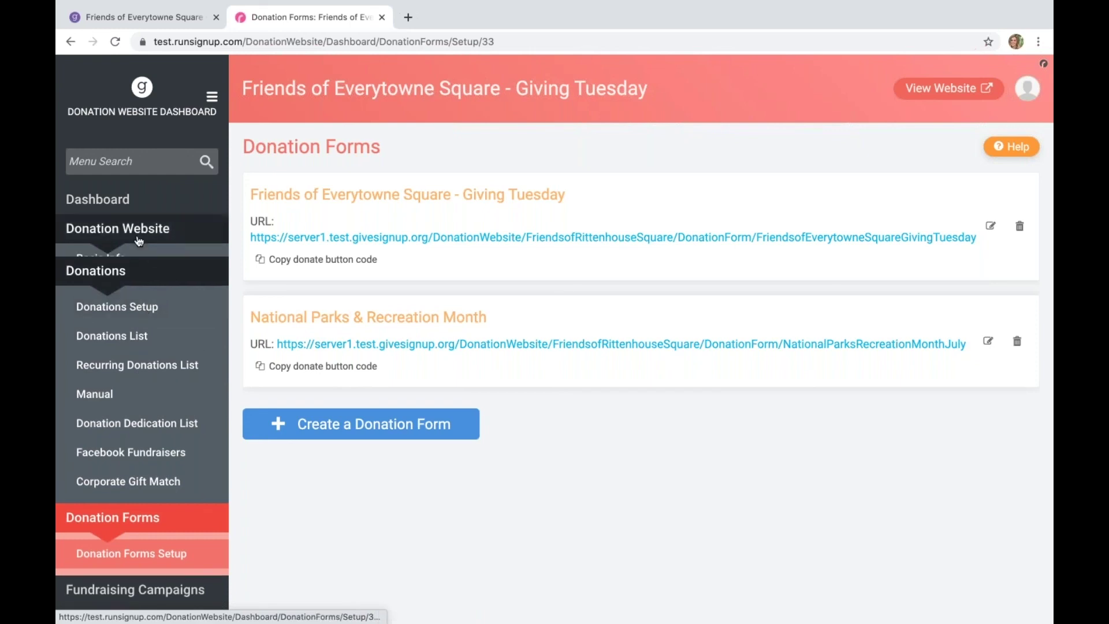
pyautogui.click(122, 329)
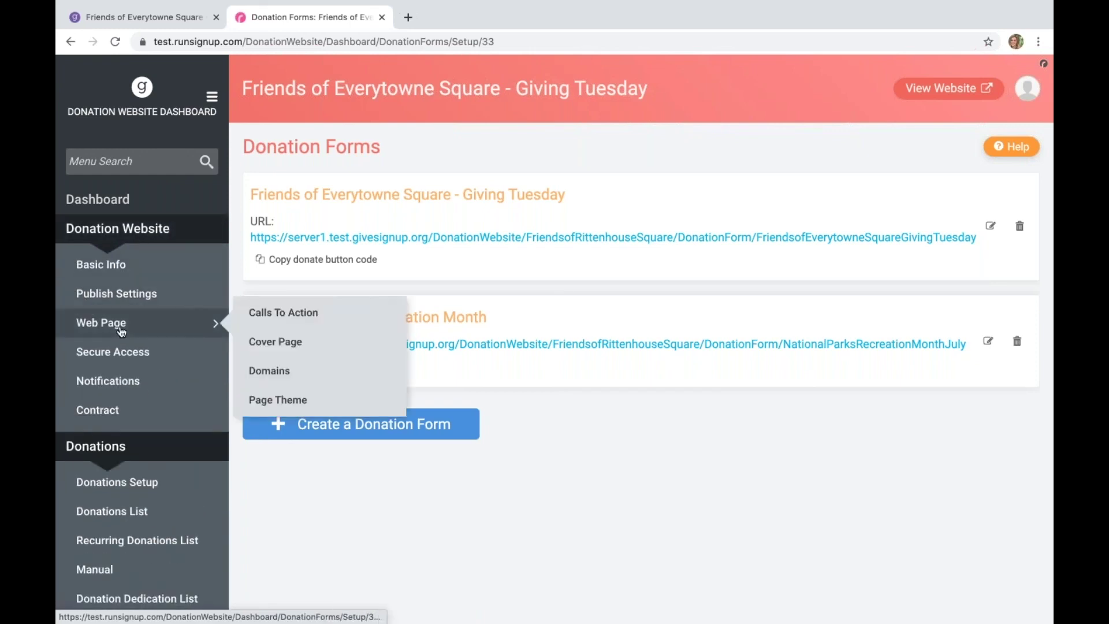
pyautogui.click(285, 372)
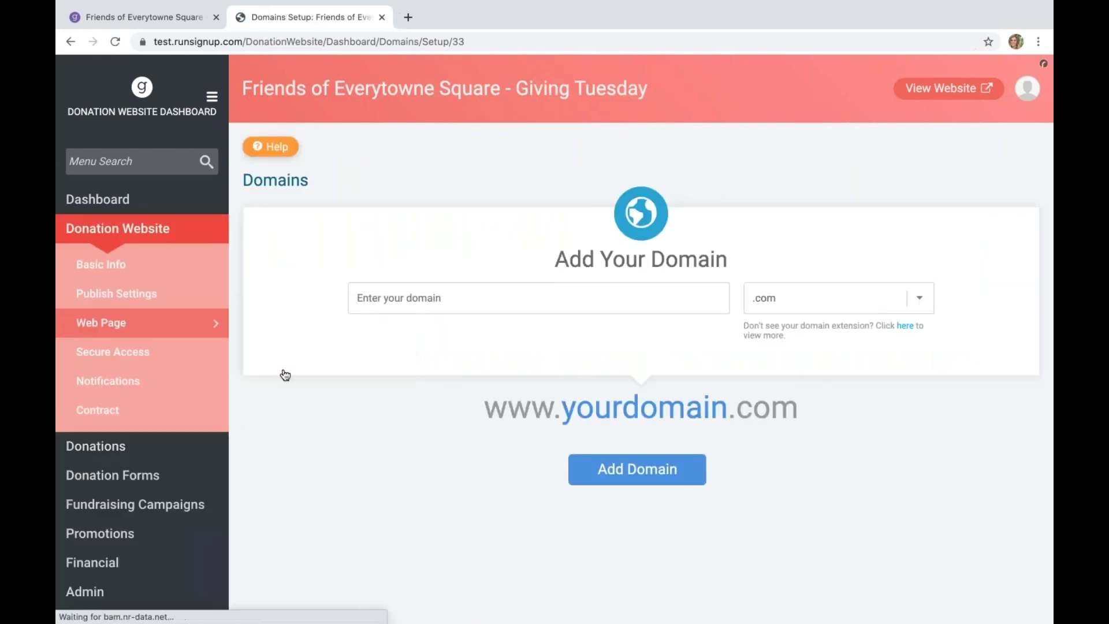